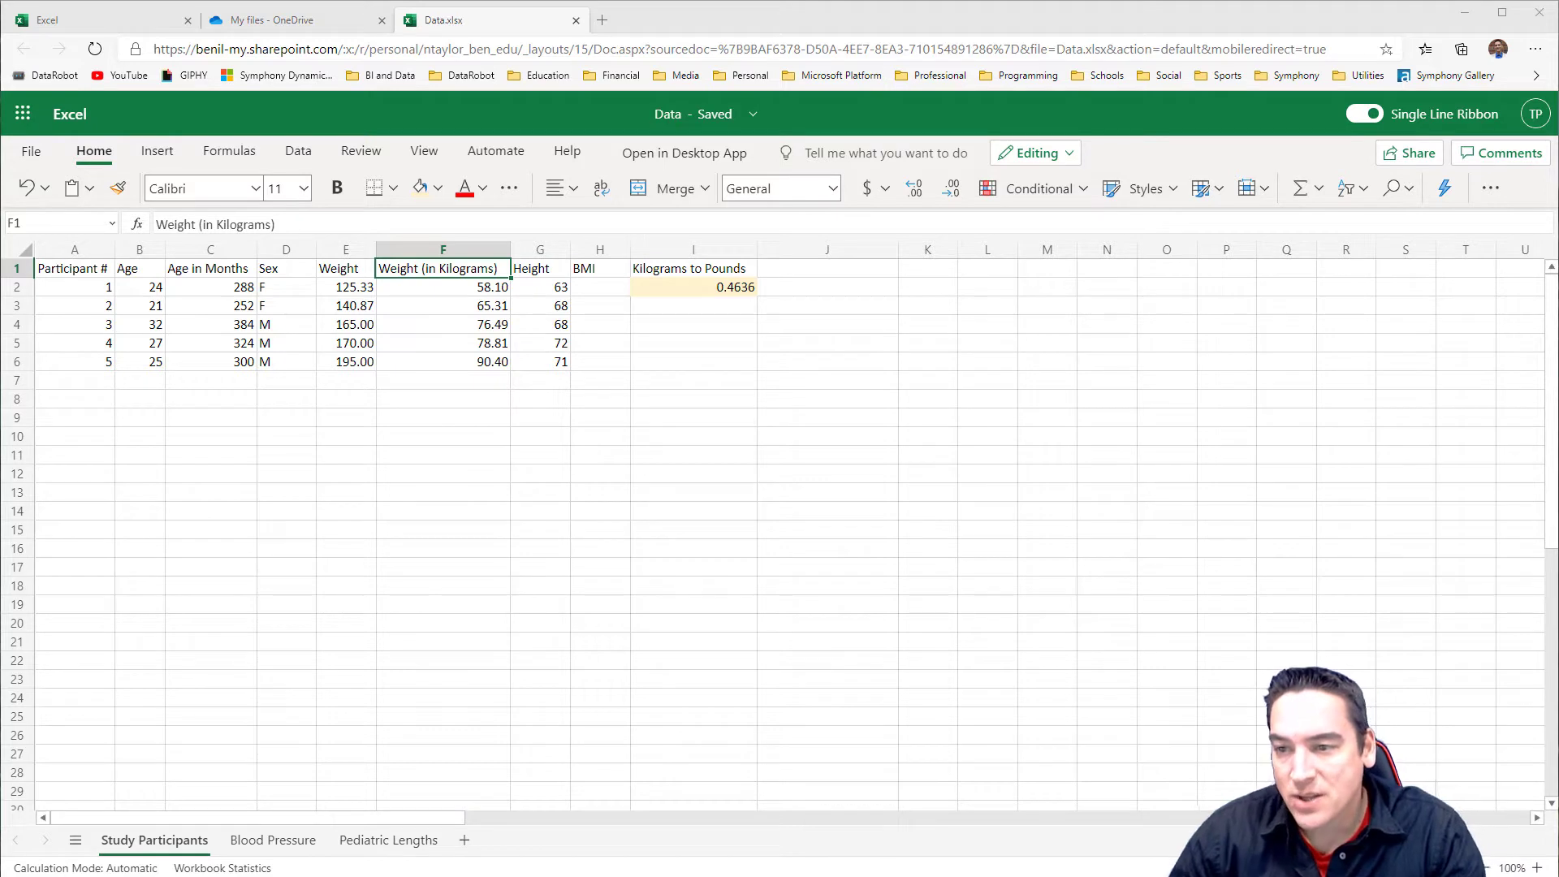
Select column H, then move to participant 1's BMI cell H2
{"action": "left_click", "coordinate": [608, 252]}
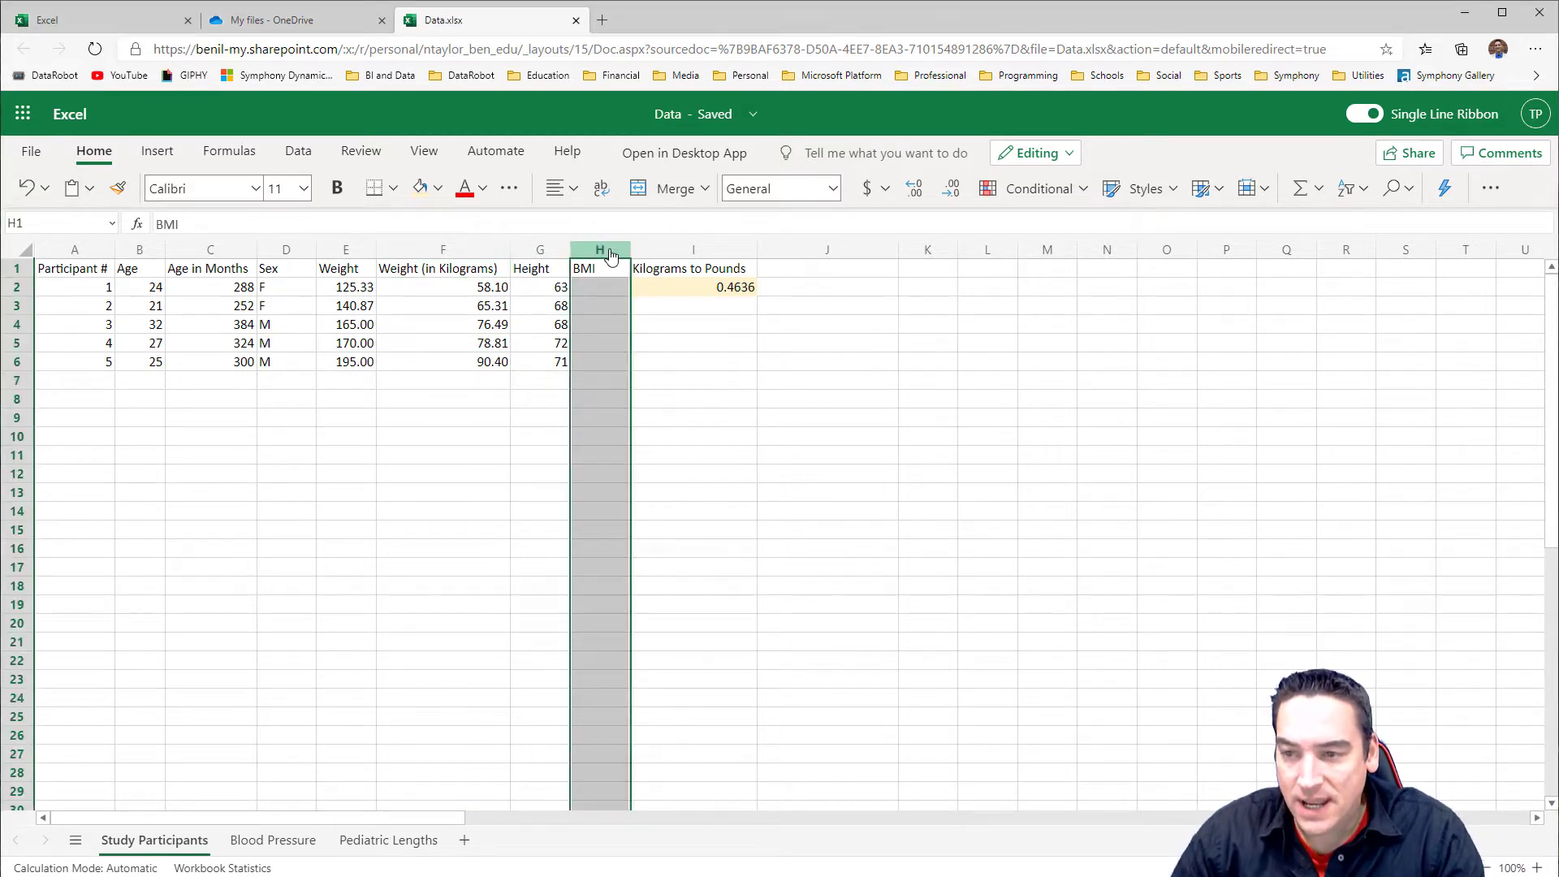
{"action": "right_click", "coordinate": [610, 254]}
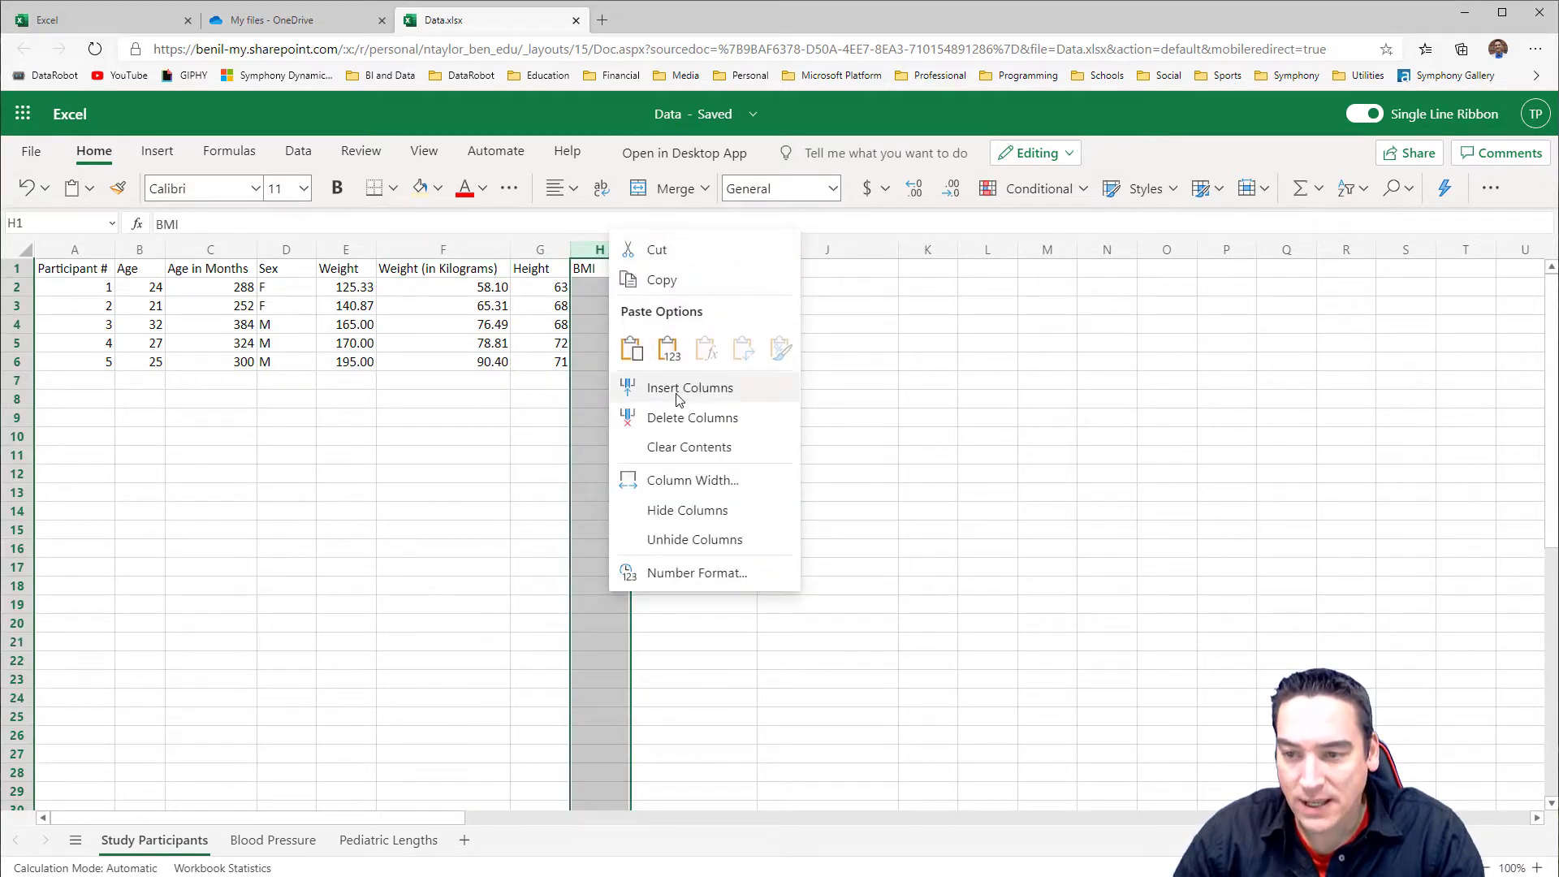
{"action": "left_click", "coordinate": [560, 376]}
{"action": "left_click", "coordinate": [601, 268]}
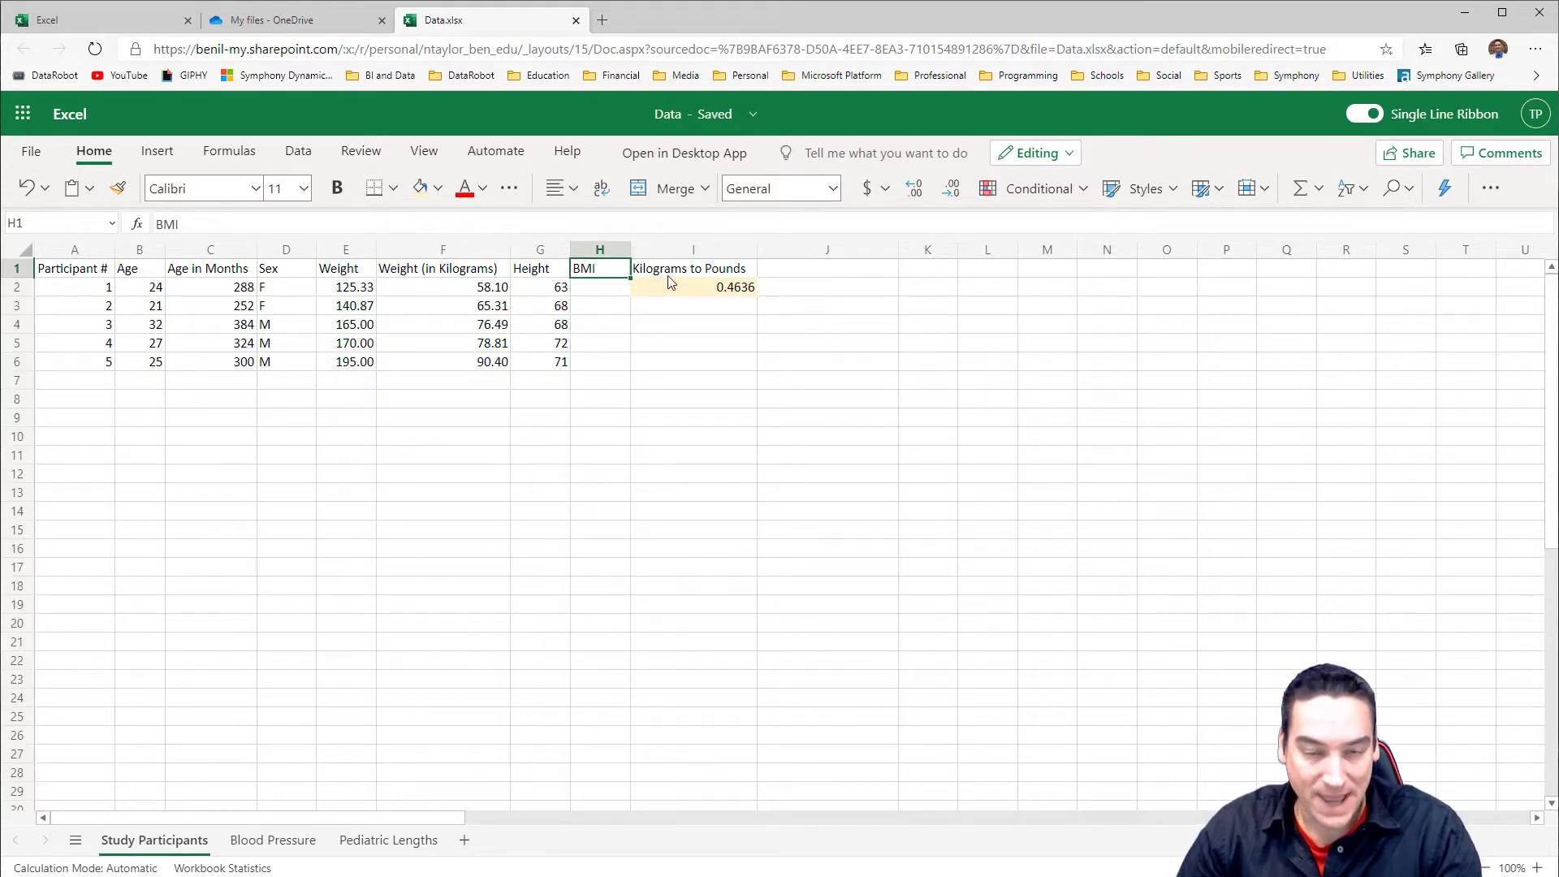
{"action": "key", "text": "Down"}
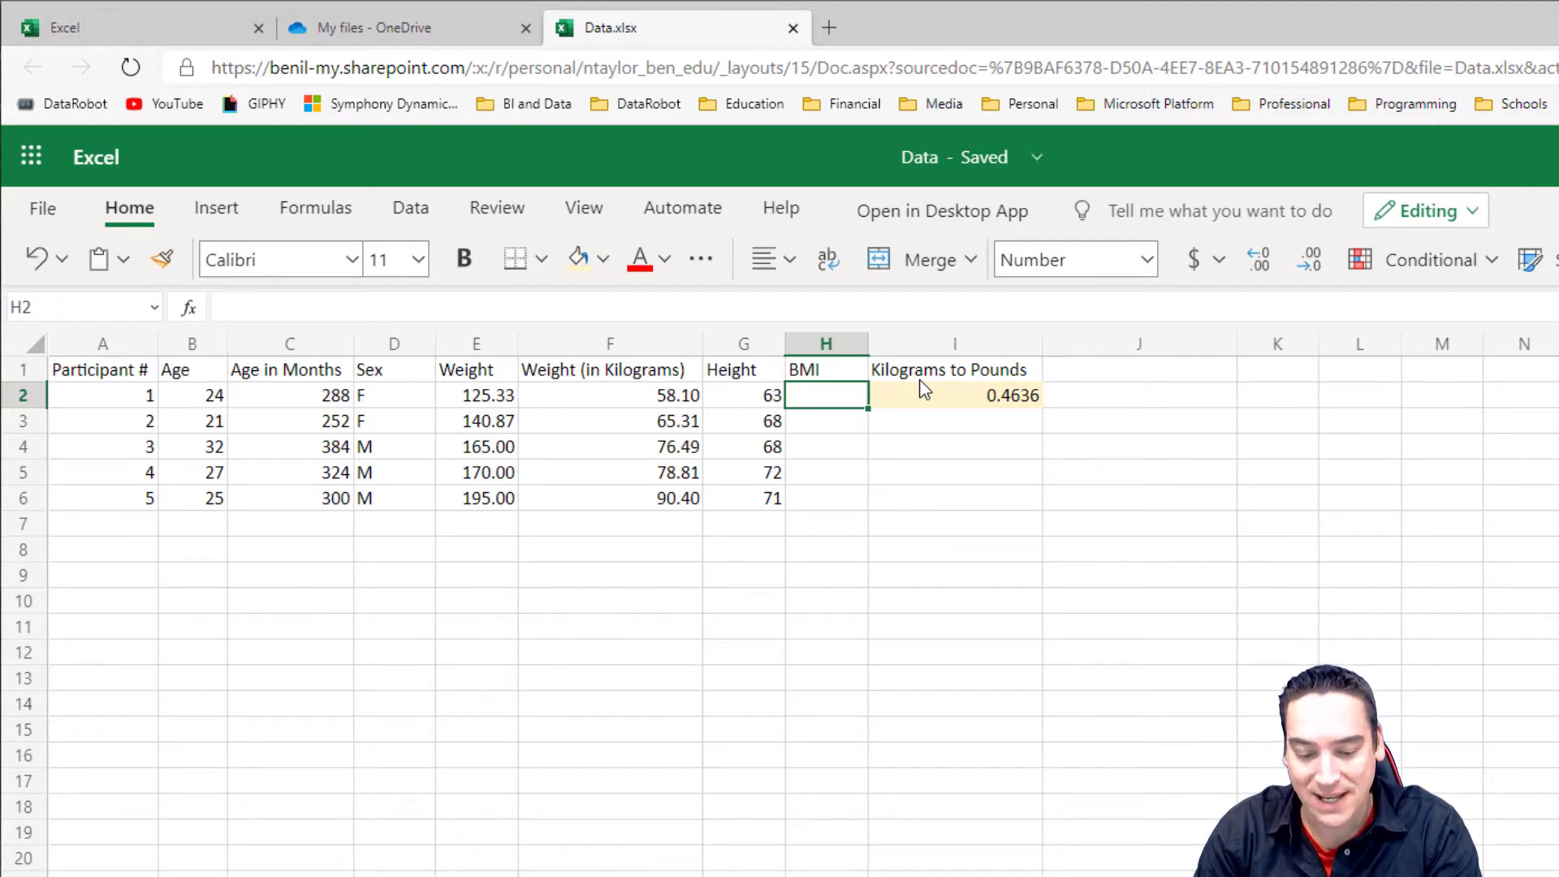
Enter =(E2*I2)/(G2*.0254)^2 in H2, giving a BMI of 22.7
{"action": "type", "text": "="}
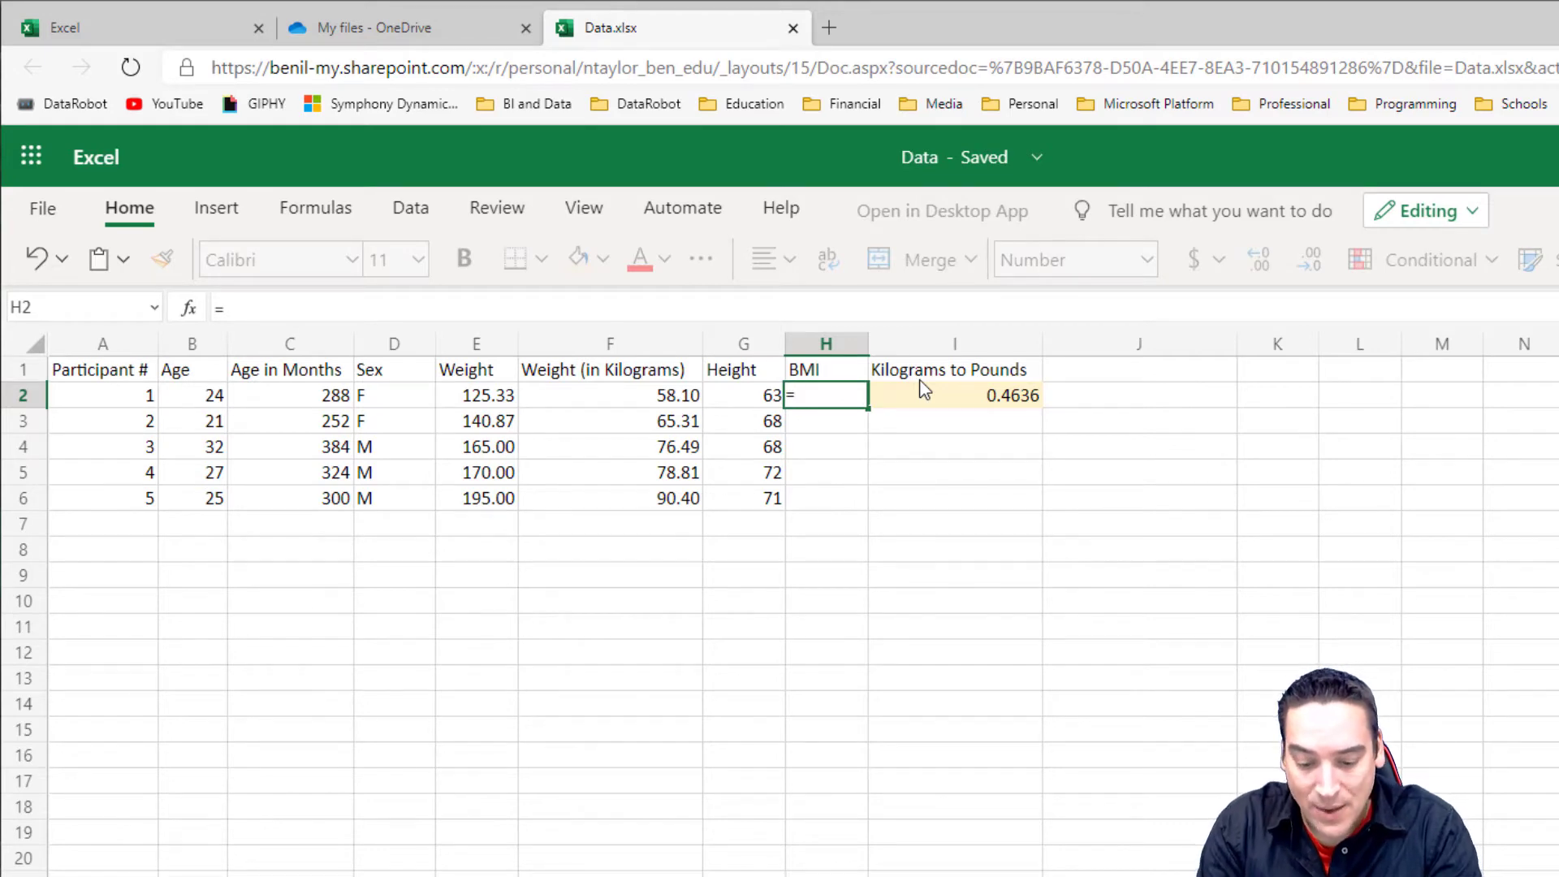
{"action": "type", "text": "("}
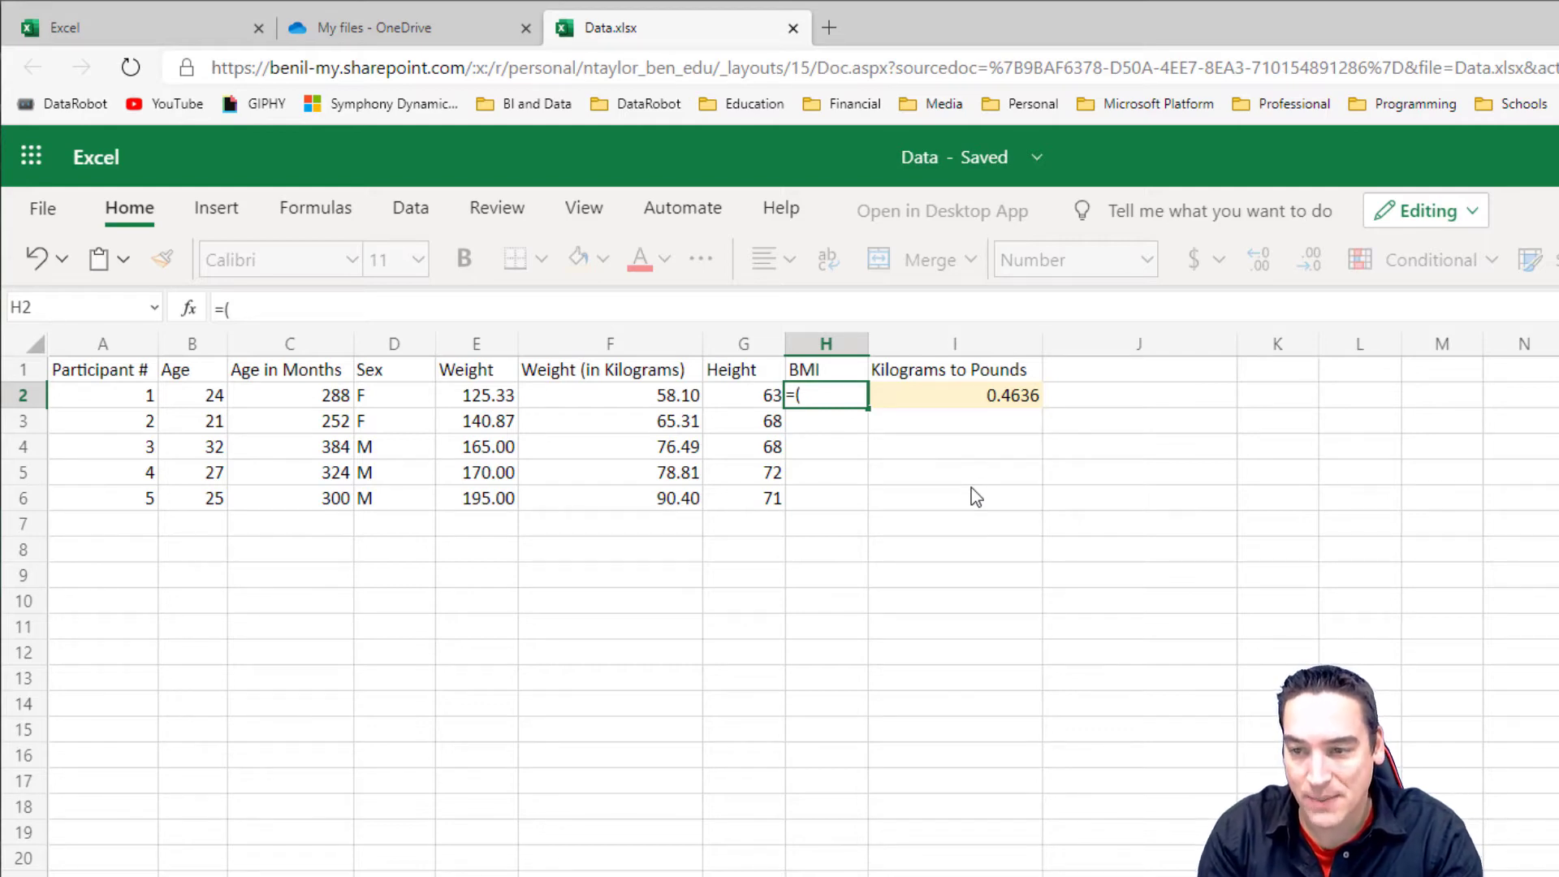
{"action": "left_click", "coordinate": [493, 401]}
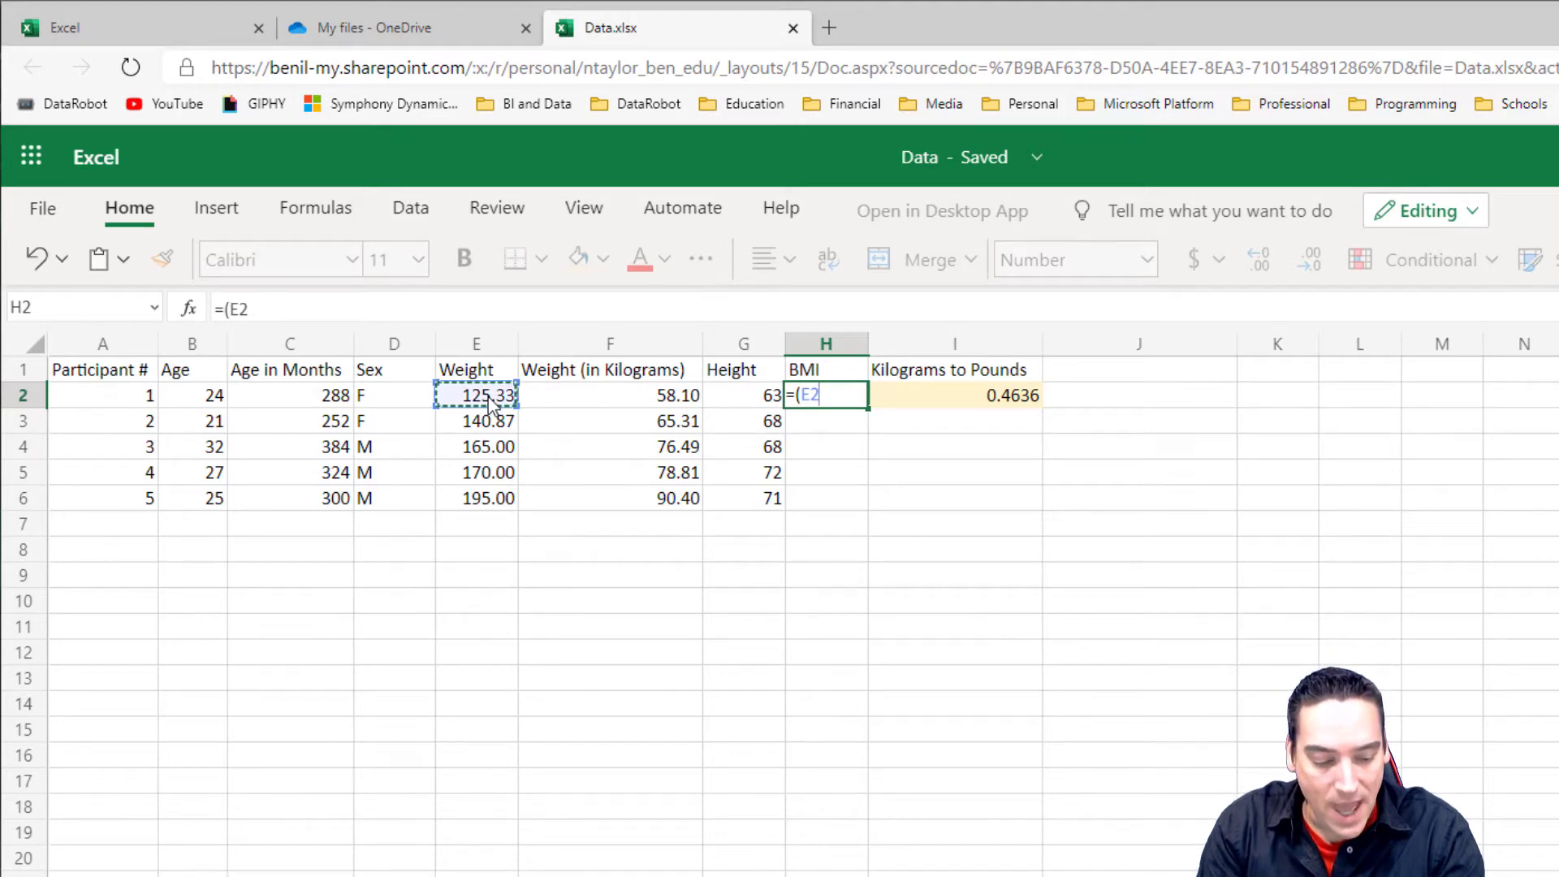
{"action": "type", "text": "*"}
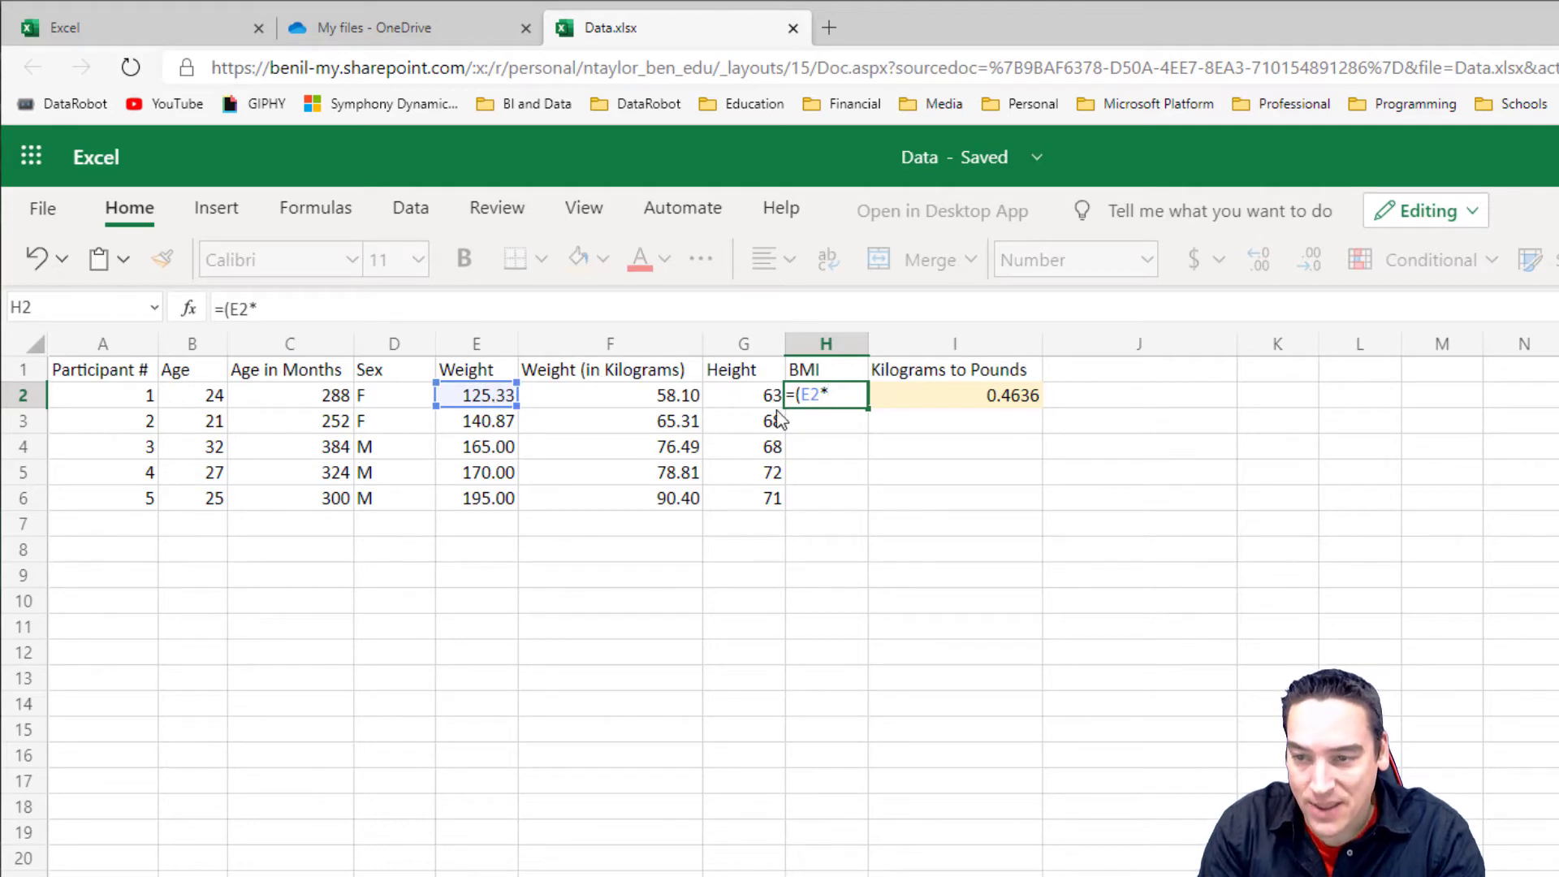
{"action": "left_click", "coordinate": [974, 401]}
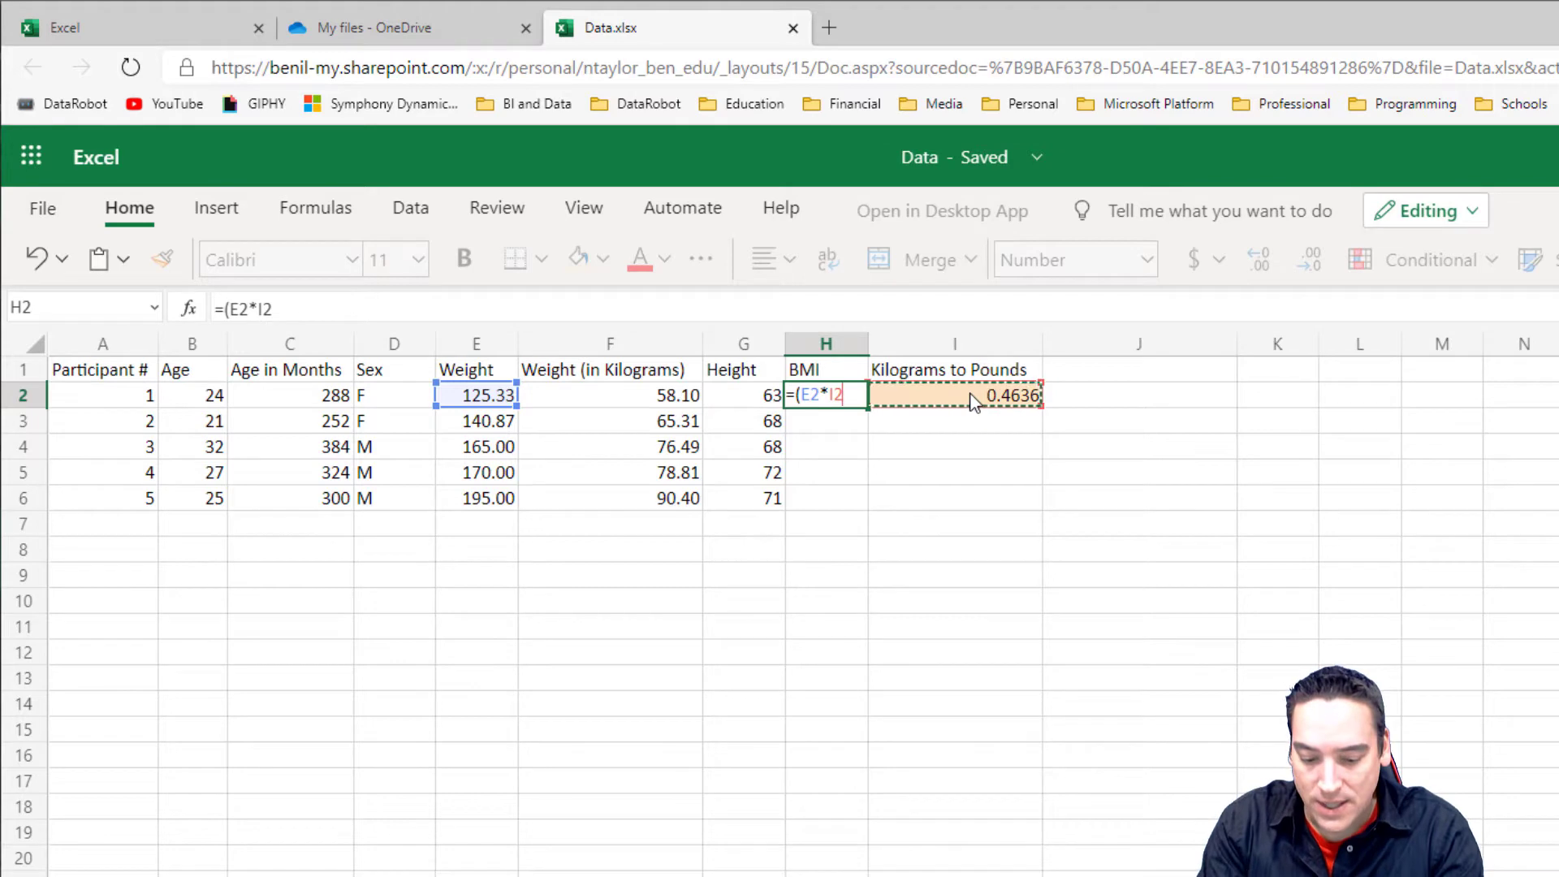
{"action": "type", "text": ")"}
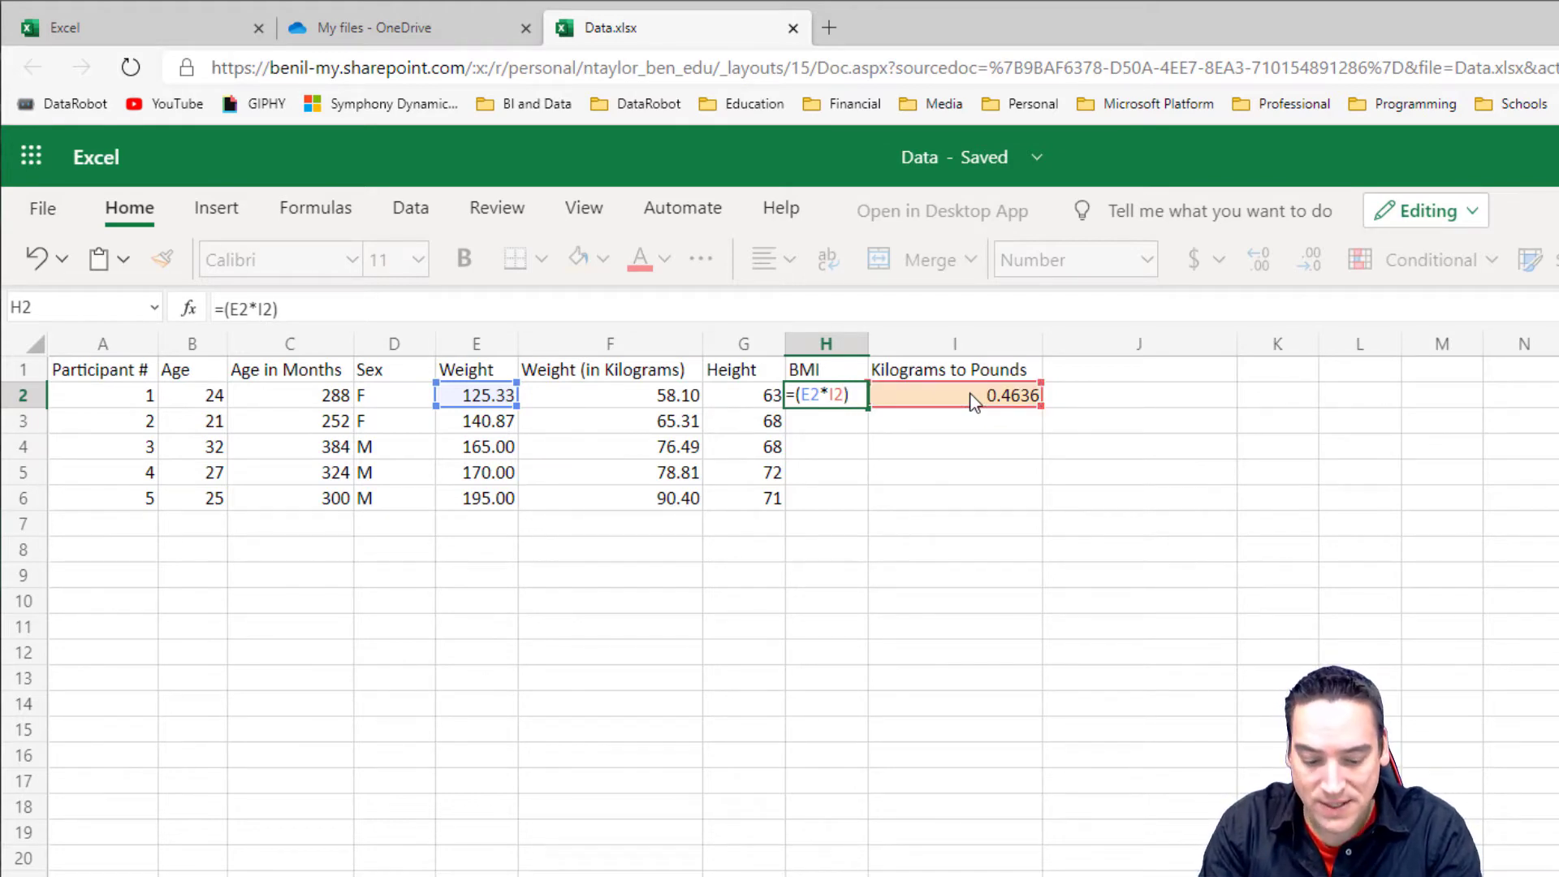
{"action": "type", "text": "/"}
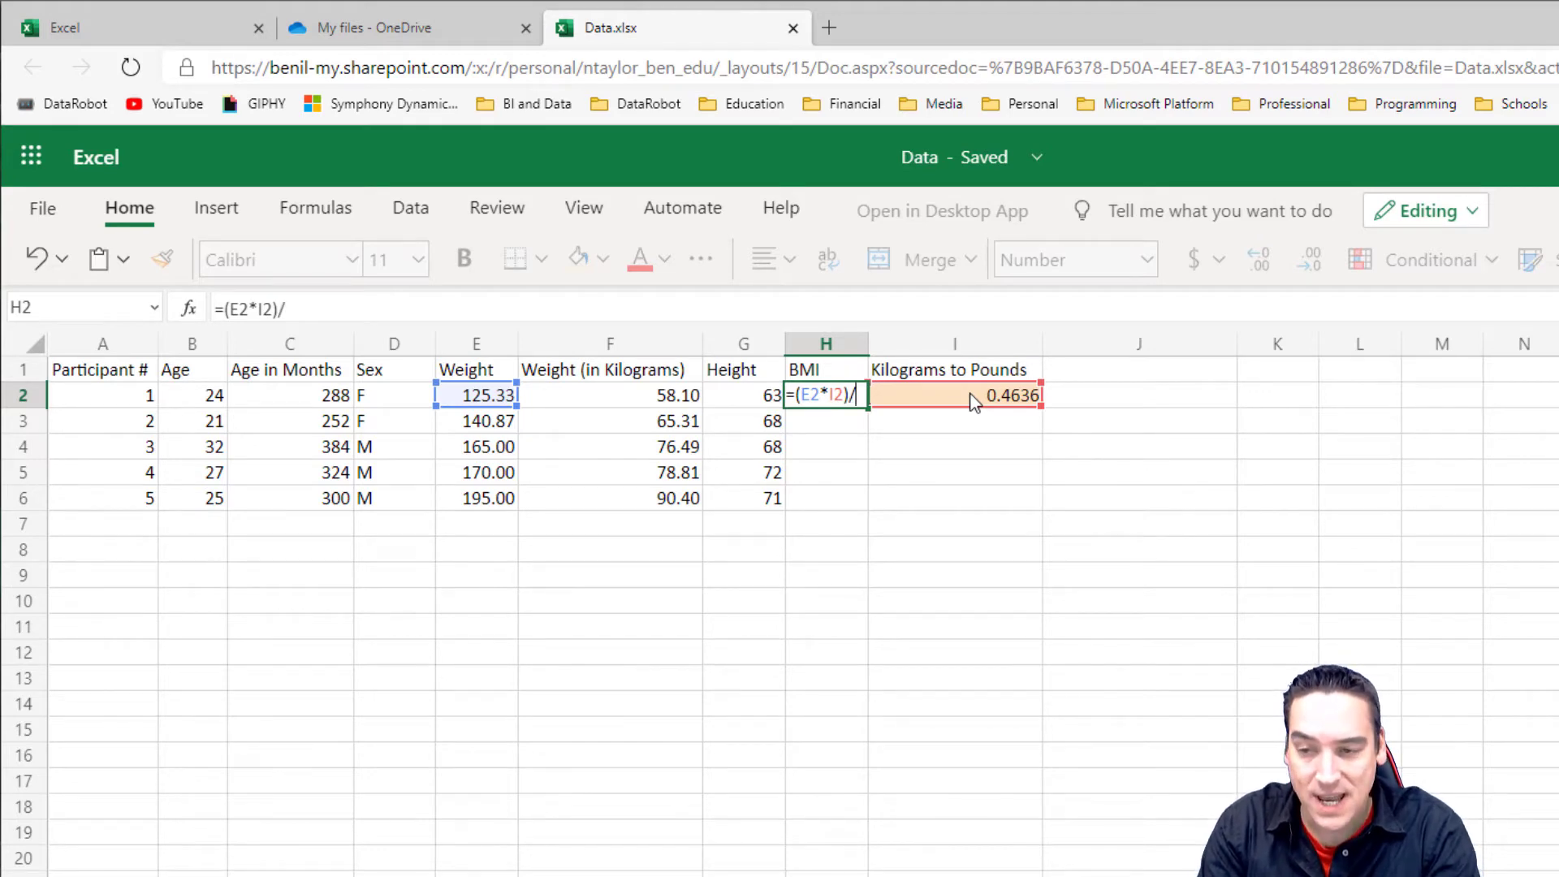
{"action": "type", "text": "("}
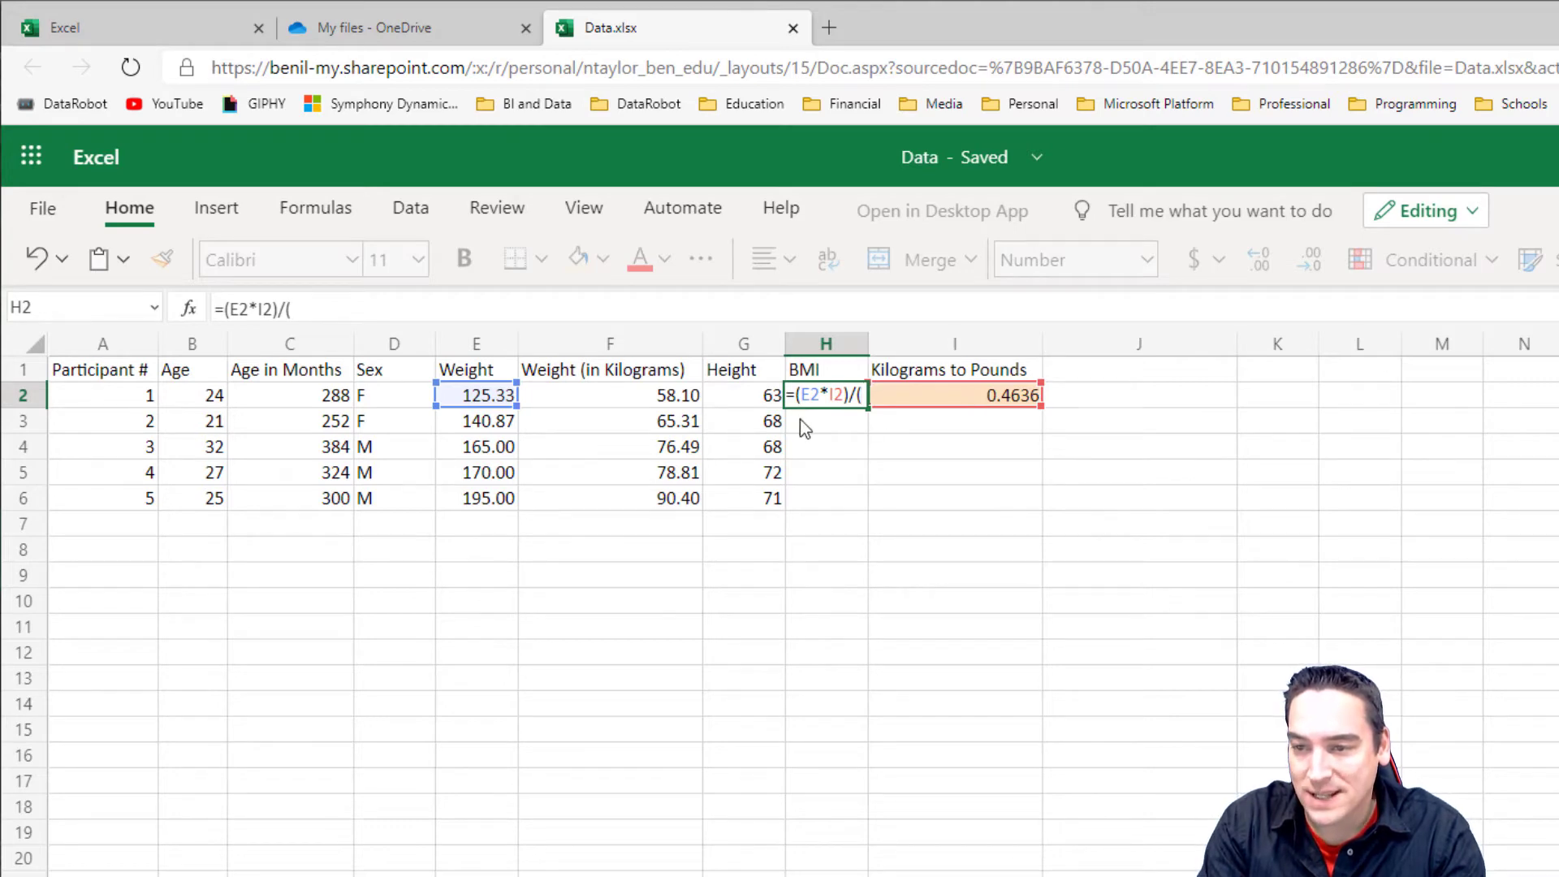
{"action": "left_click", "coordinate": [751, 397]}
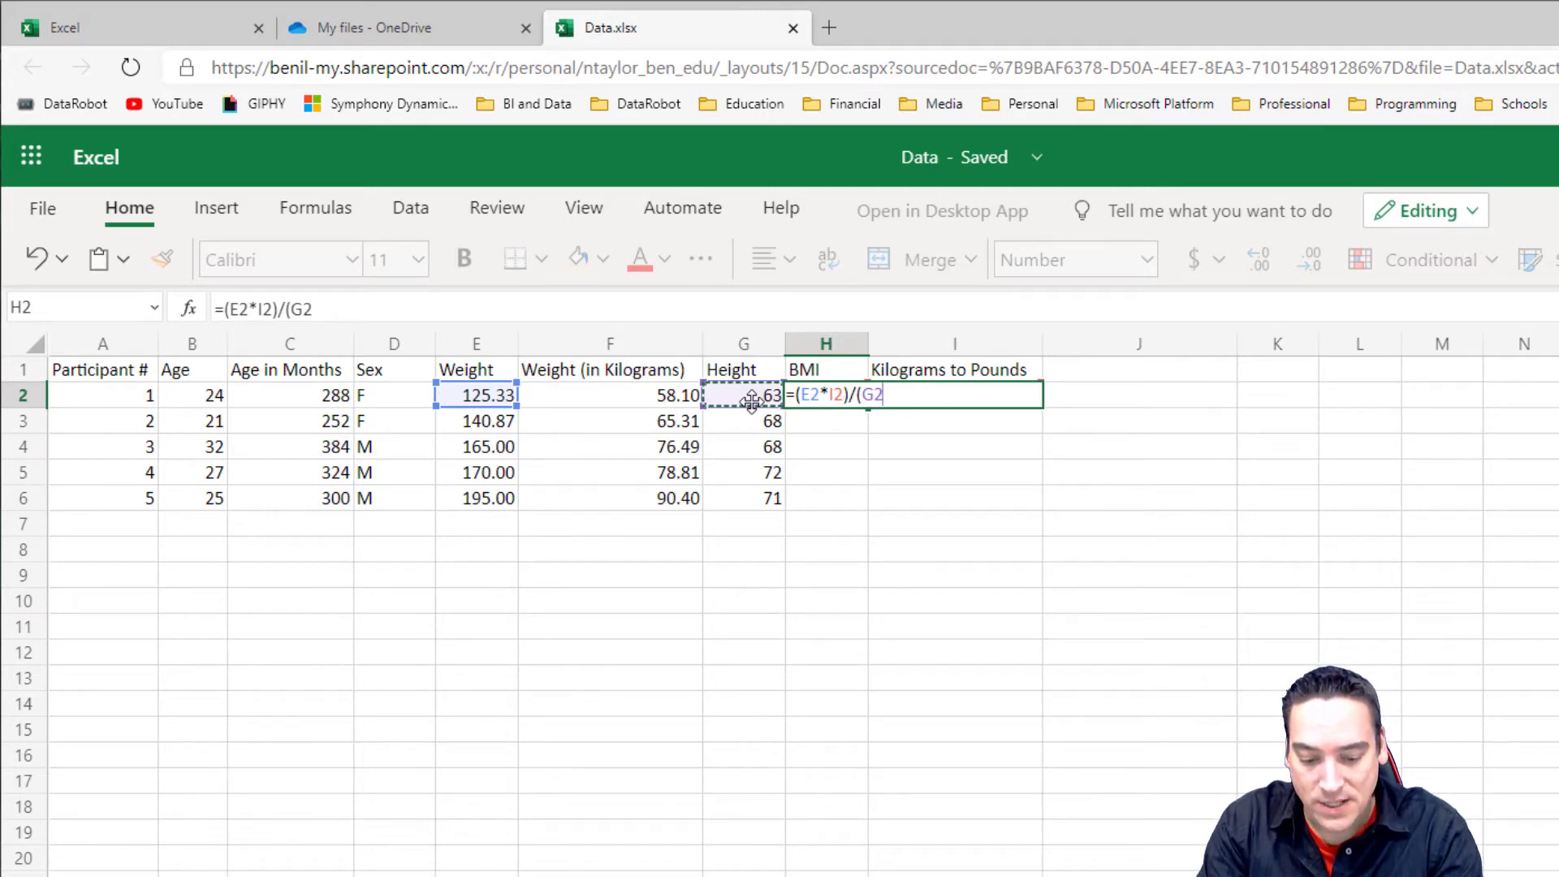
{"action": "type", "text": "*"}
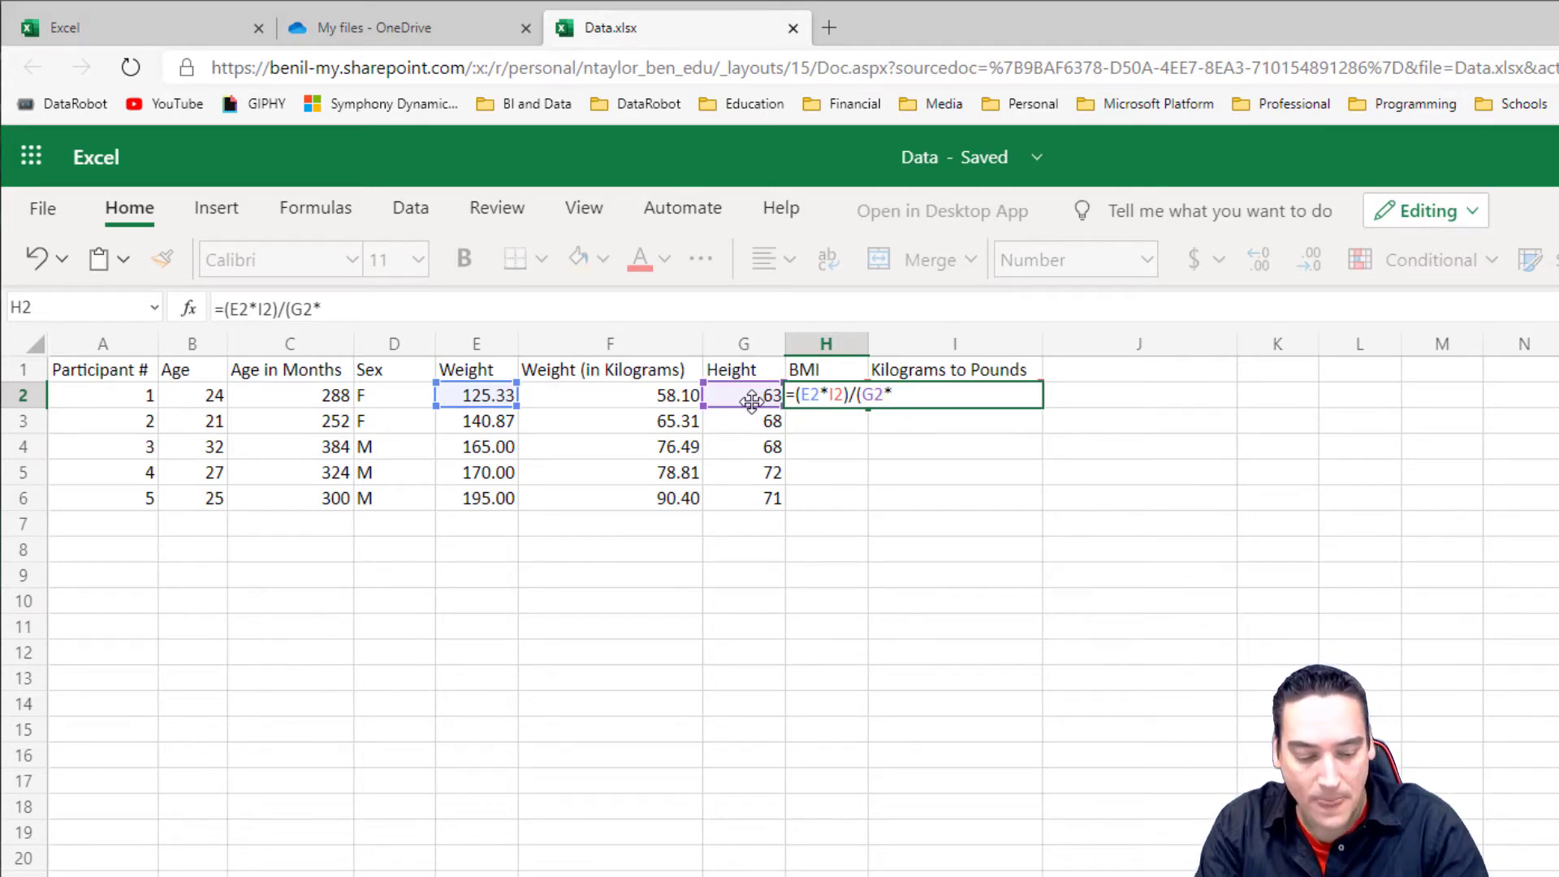
{"action": "type", "text": ".0"}
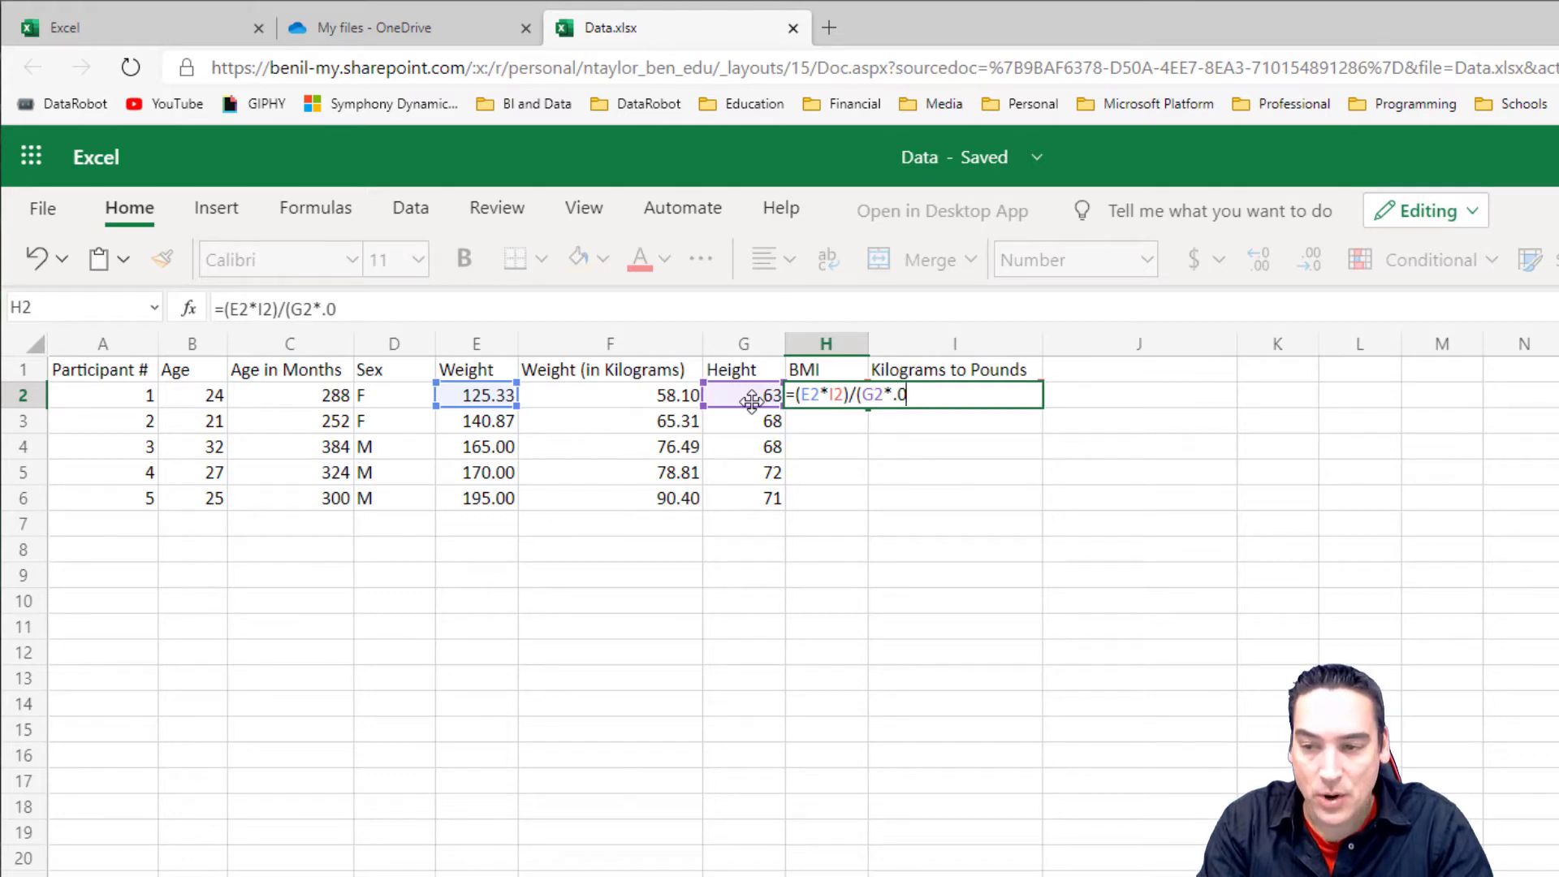
{"action": "type", "text": "254"}
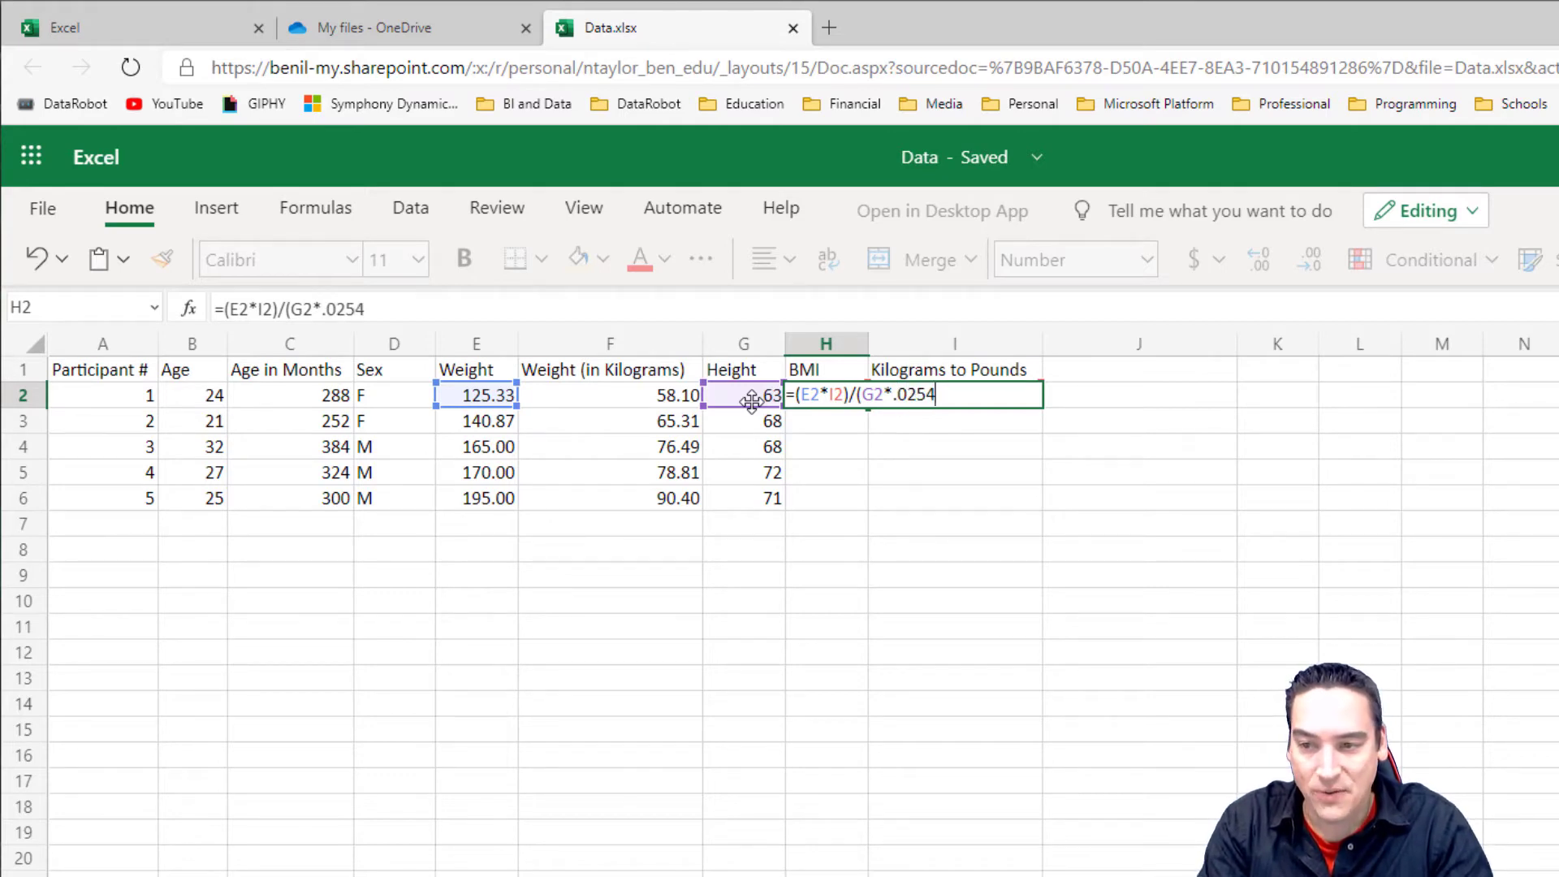
{"action": "type", "text": ")"}
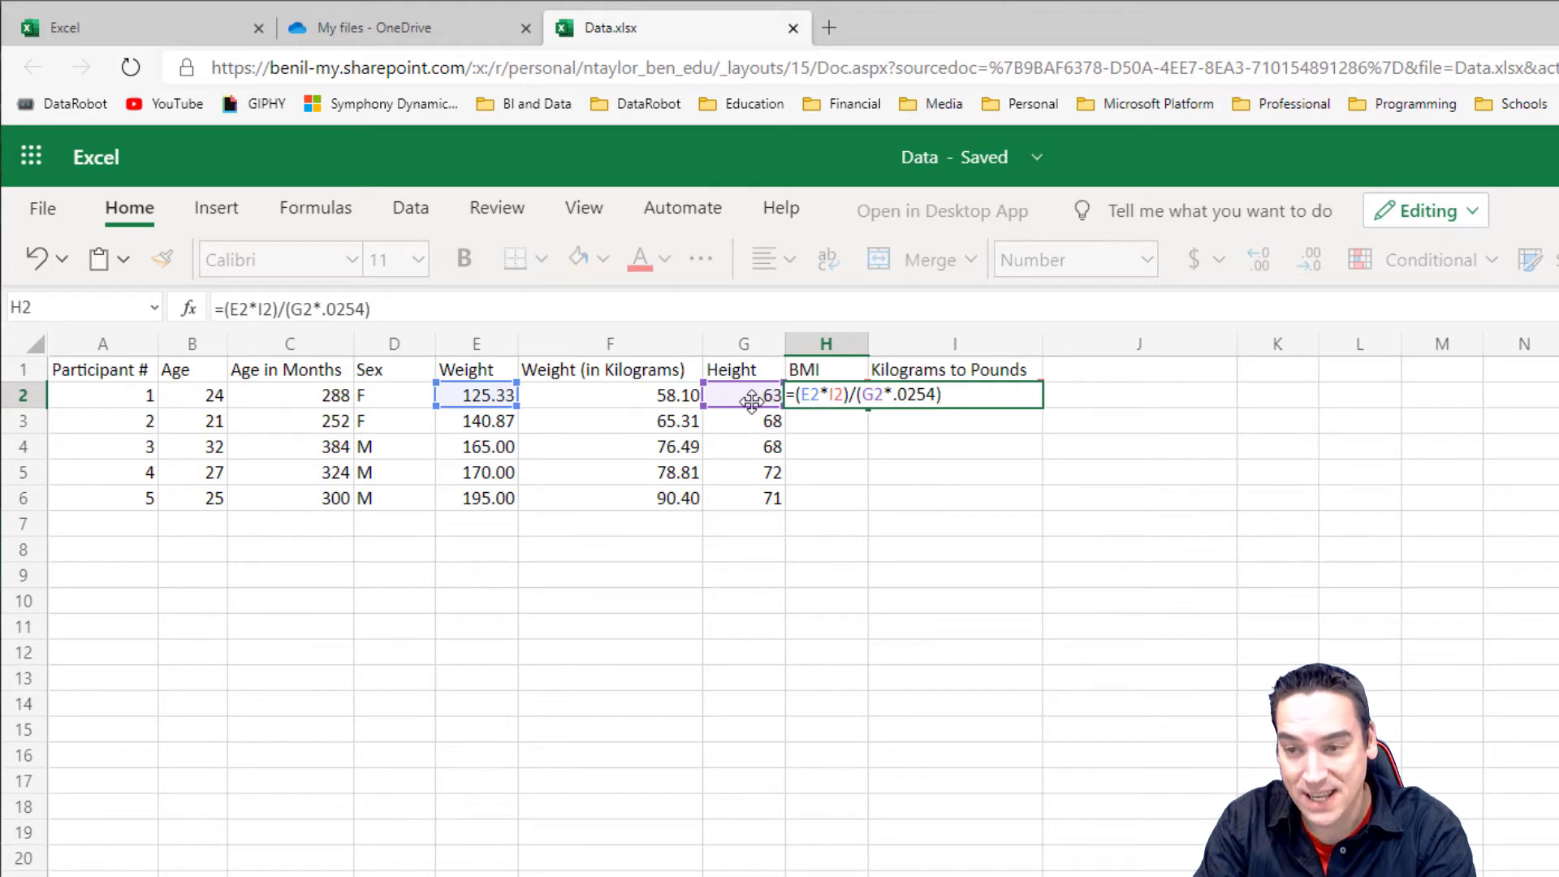
{"action": "type", "text": "^"}
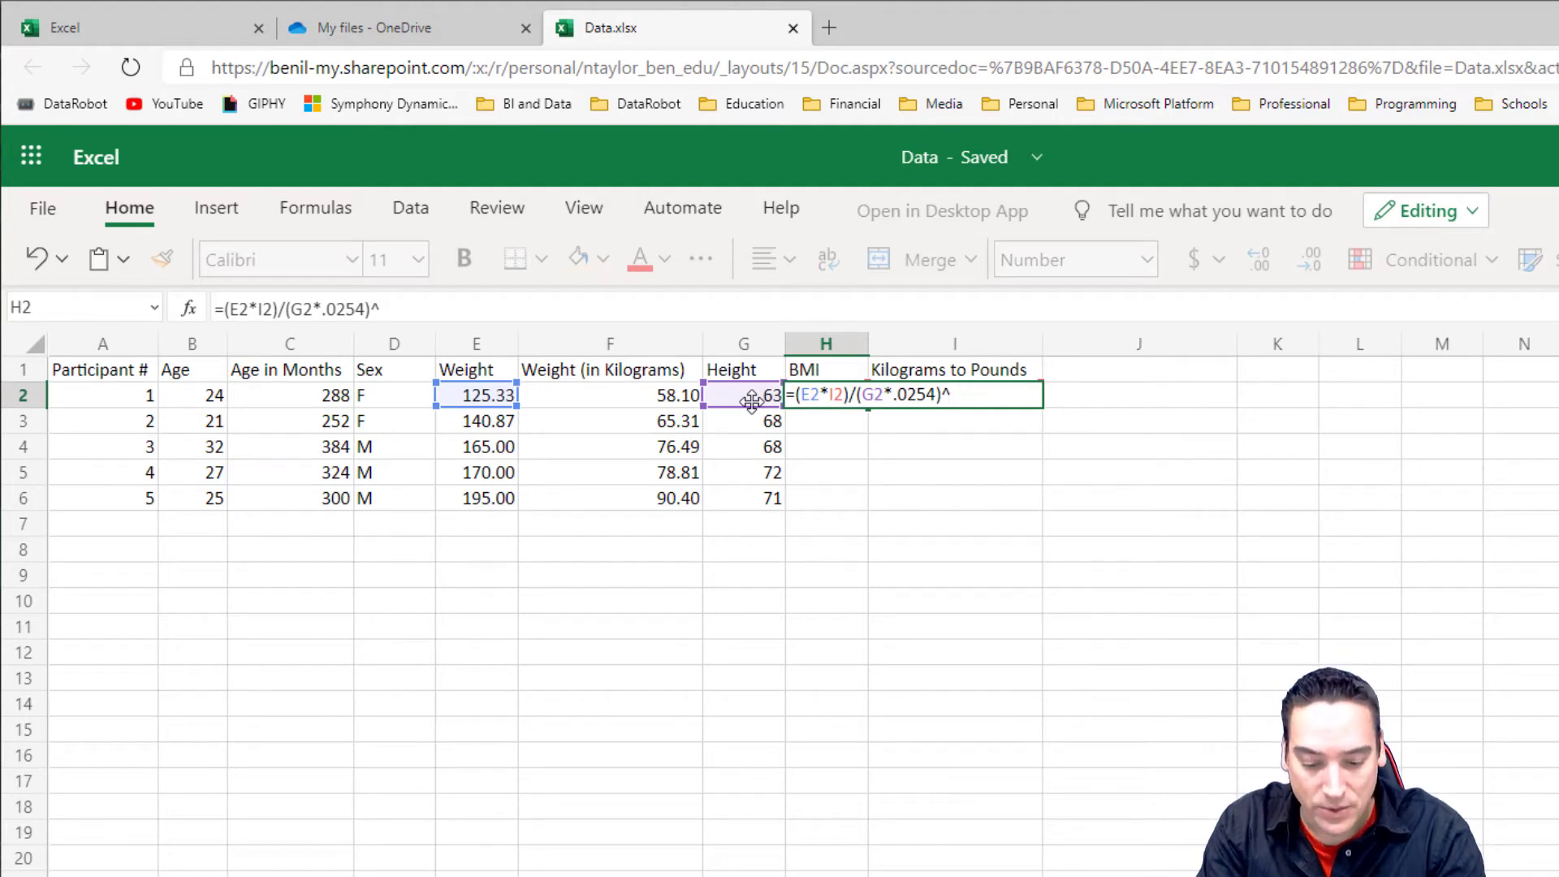
{"action": "type", "text": "2"}
{"action": "key", "text": "Return"}
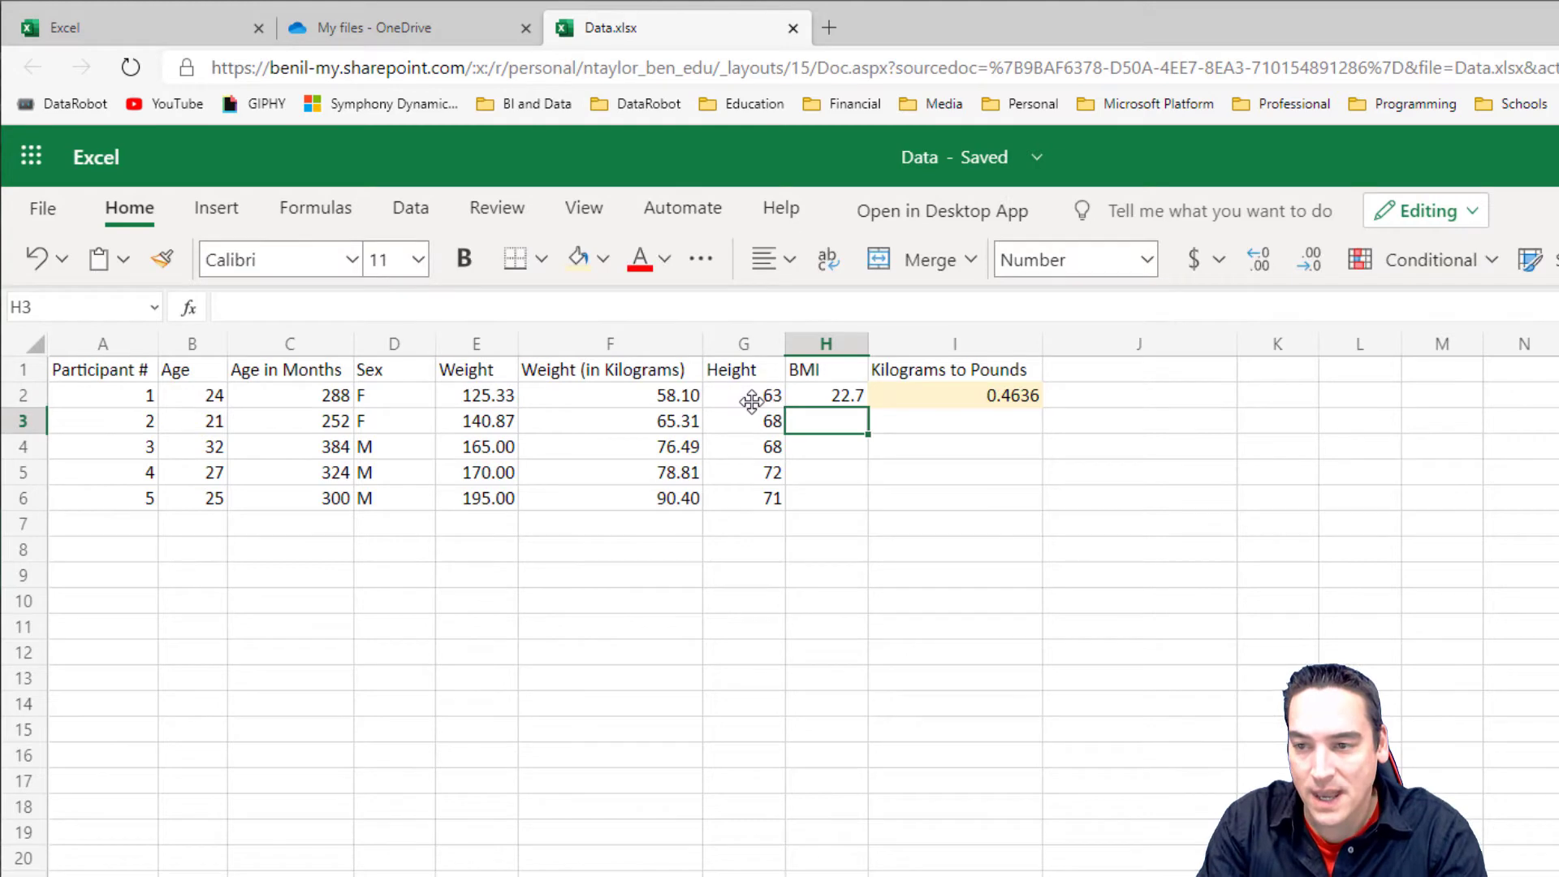
Make the Kilograms to Pounds reference in the H2 formula absolute as $I$2
{"action": "left_click", "coordinate": [850, 393]}
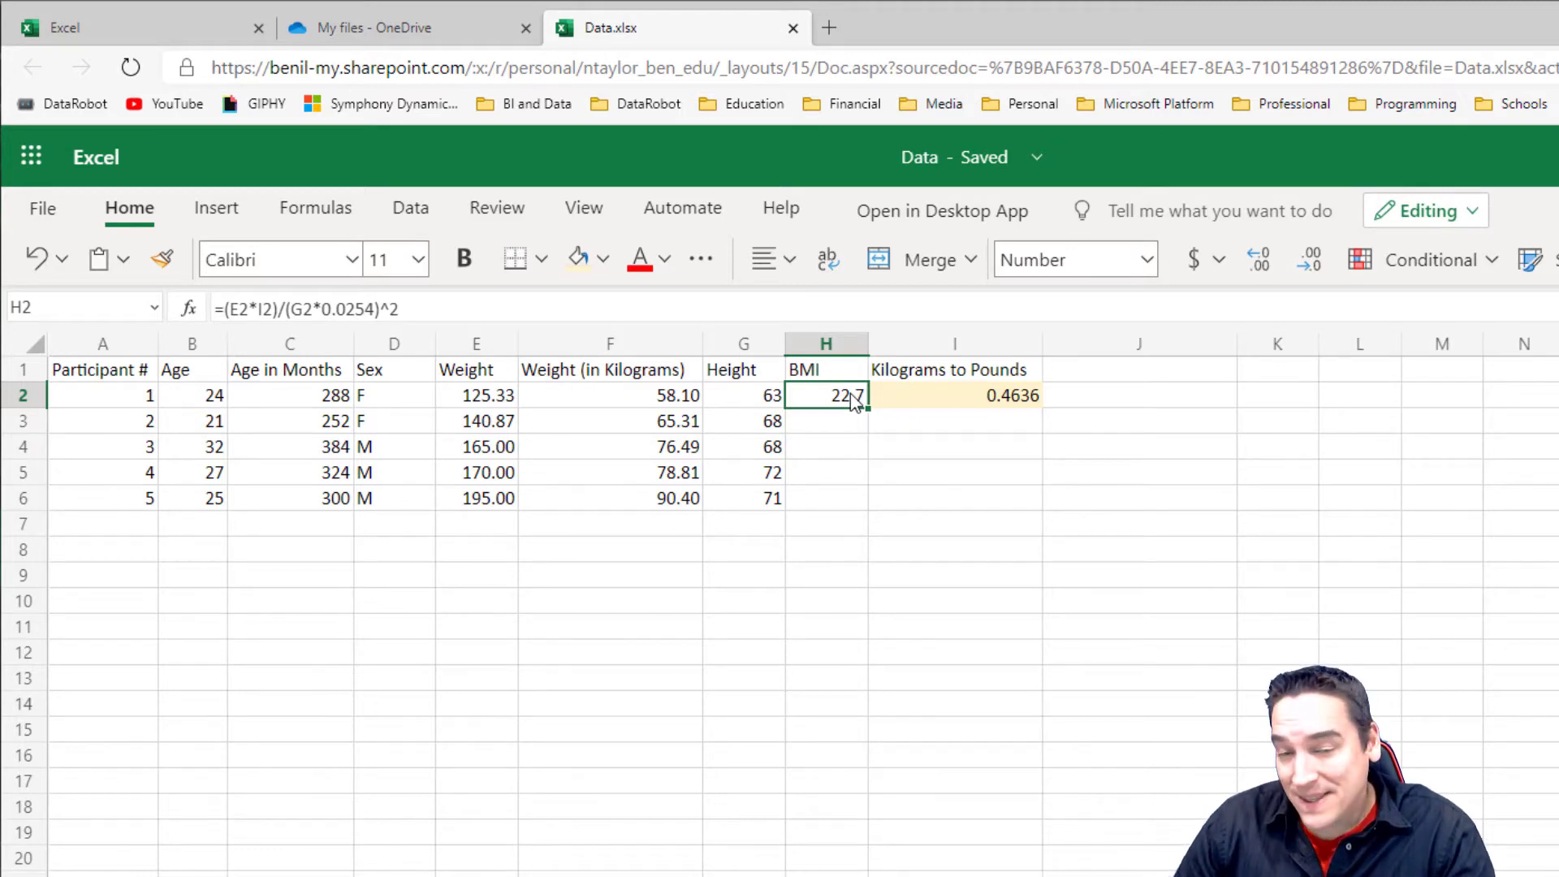
{"action": "left_click", "coordinate": [259, 306]}
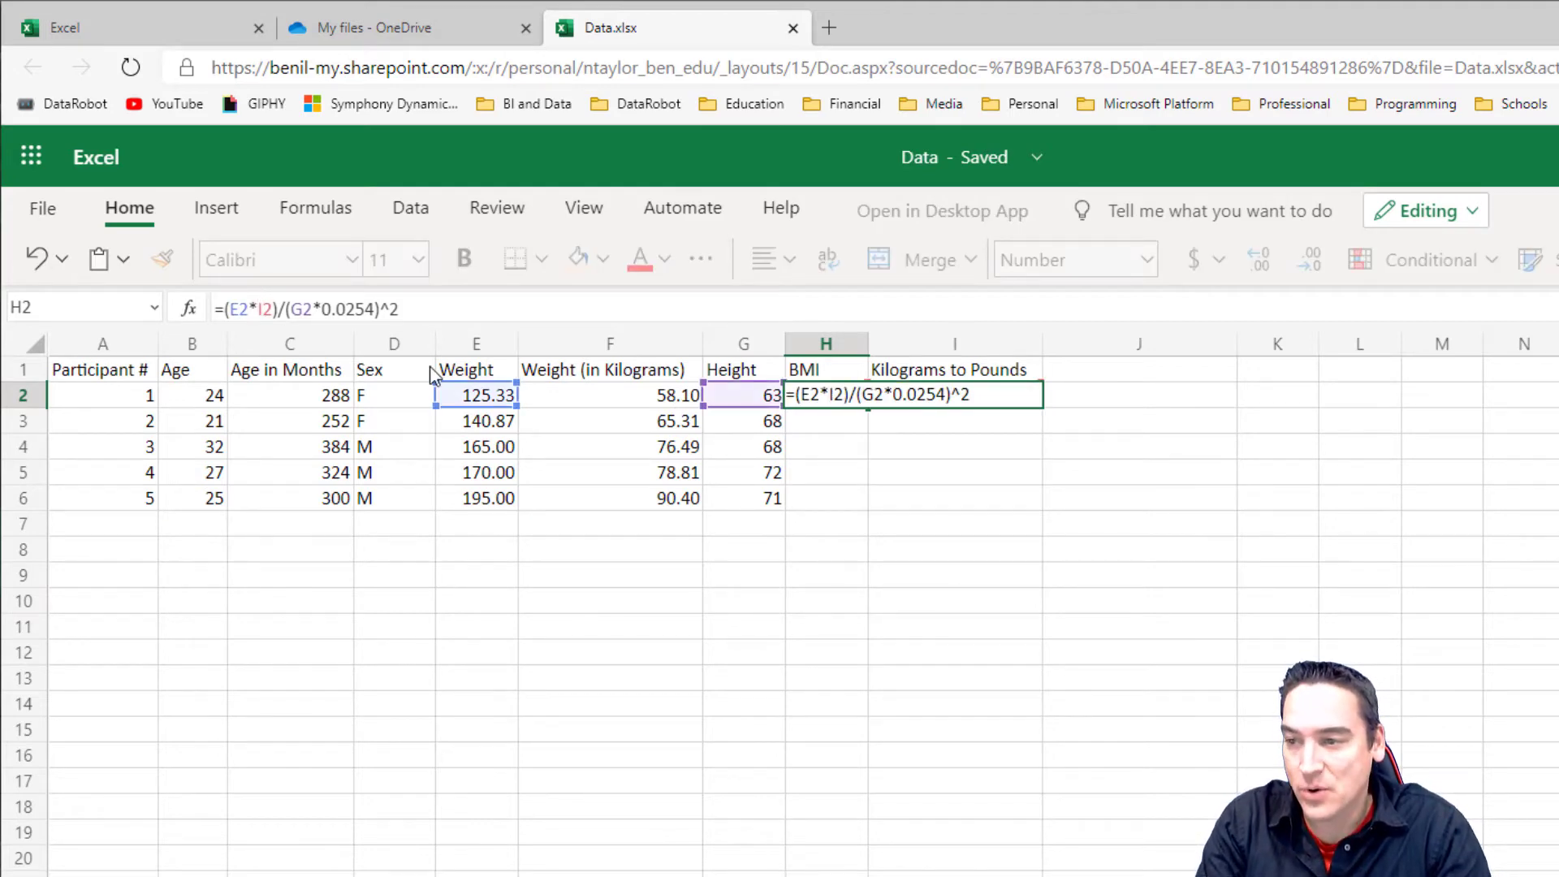
{"action": "type", "text": "$I"}
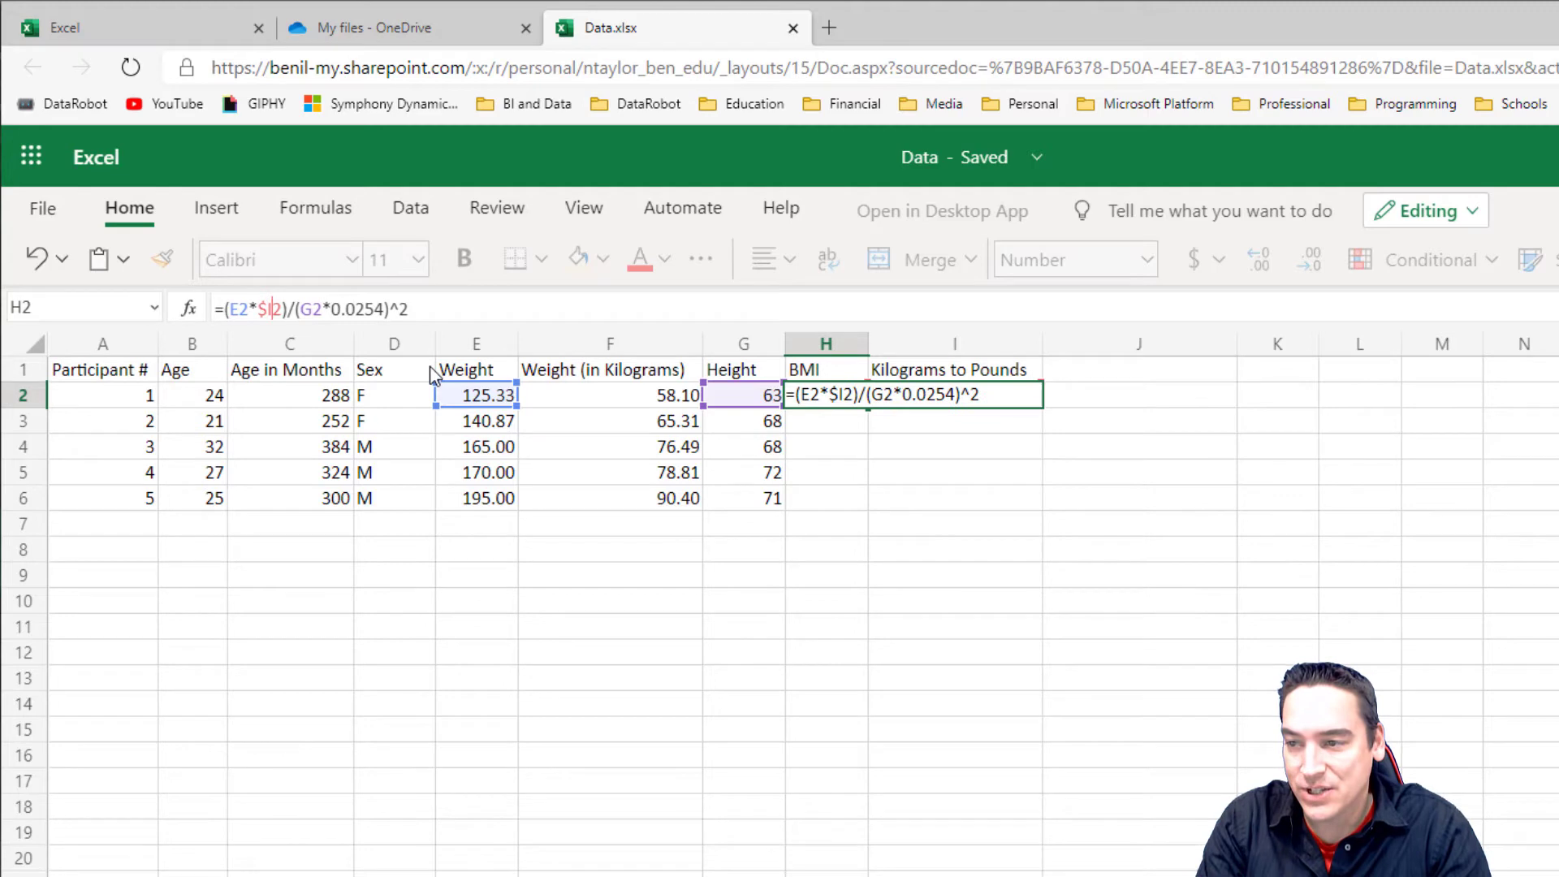
{"action": "type", "text": "$"}
{"action": "key", "text": "Return"}
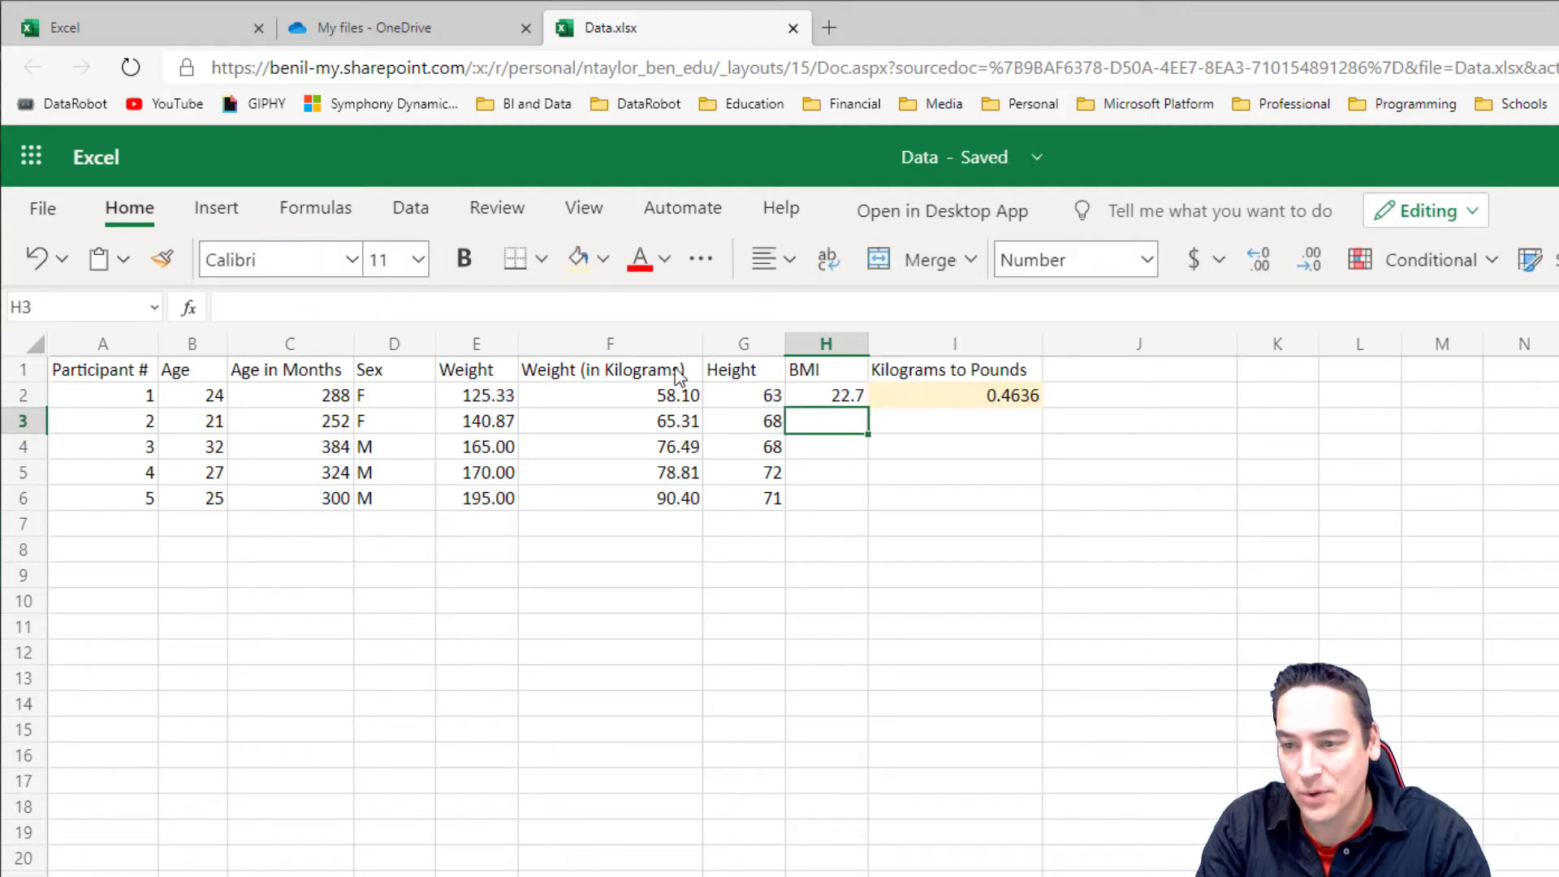
Fill the BMI formula down to H6, giving 22.7, 21.9, 25.6, 23.6 and 27.8
{"action": "left_click", "coordinate": [847, 404]}
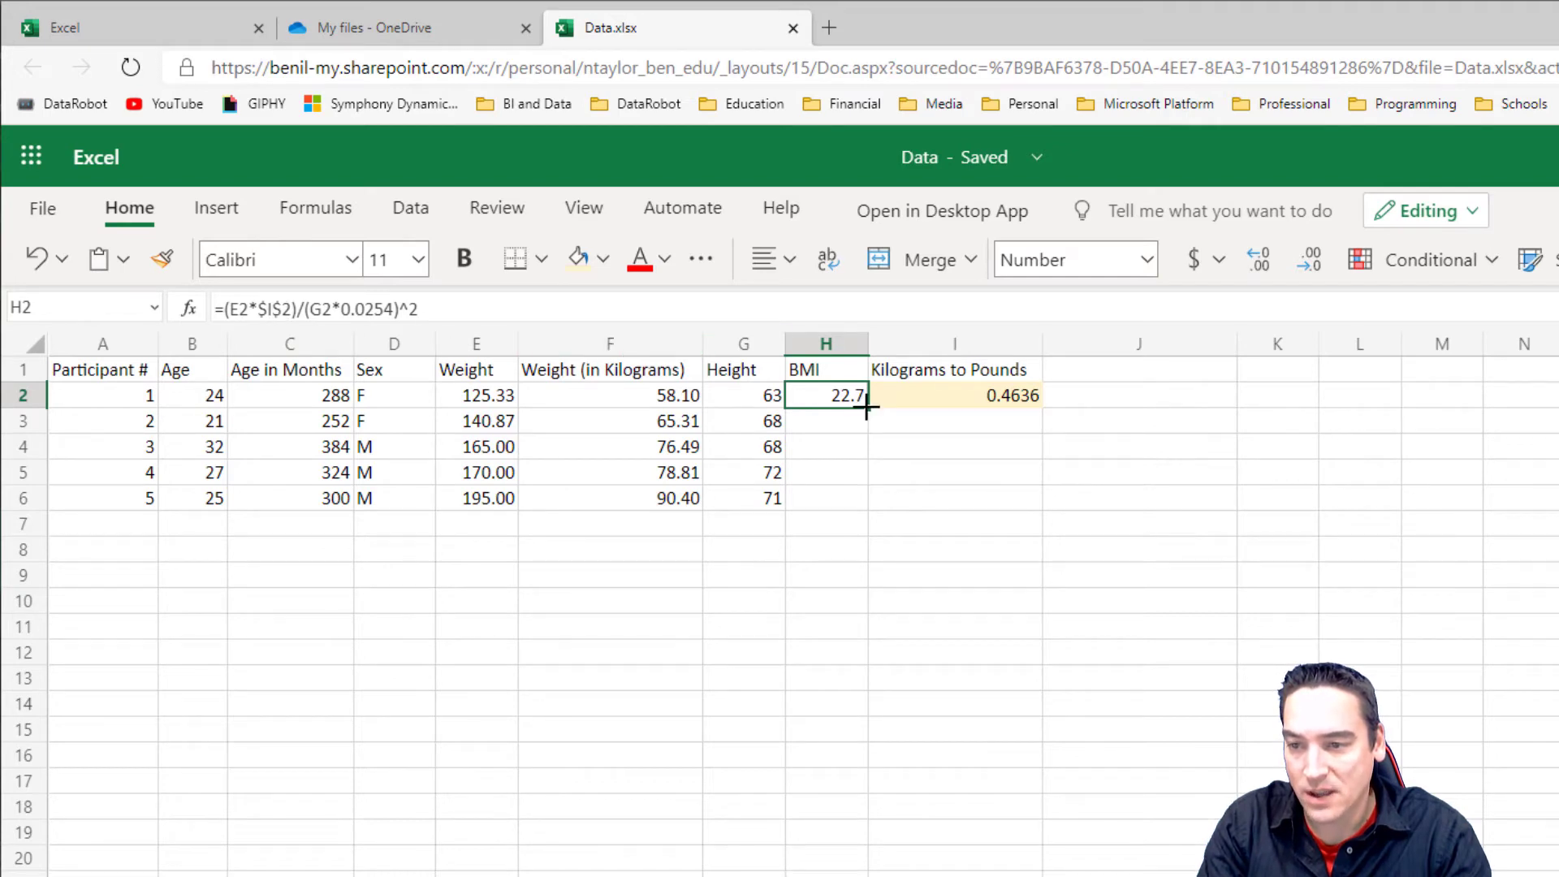
{"action": "left_click_drag", "start_coordinate": [867, 408], "coordinate": [865, 497]}
{"action": "left_click", "coordinate": [951, 505]}
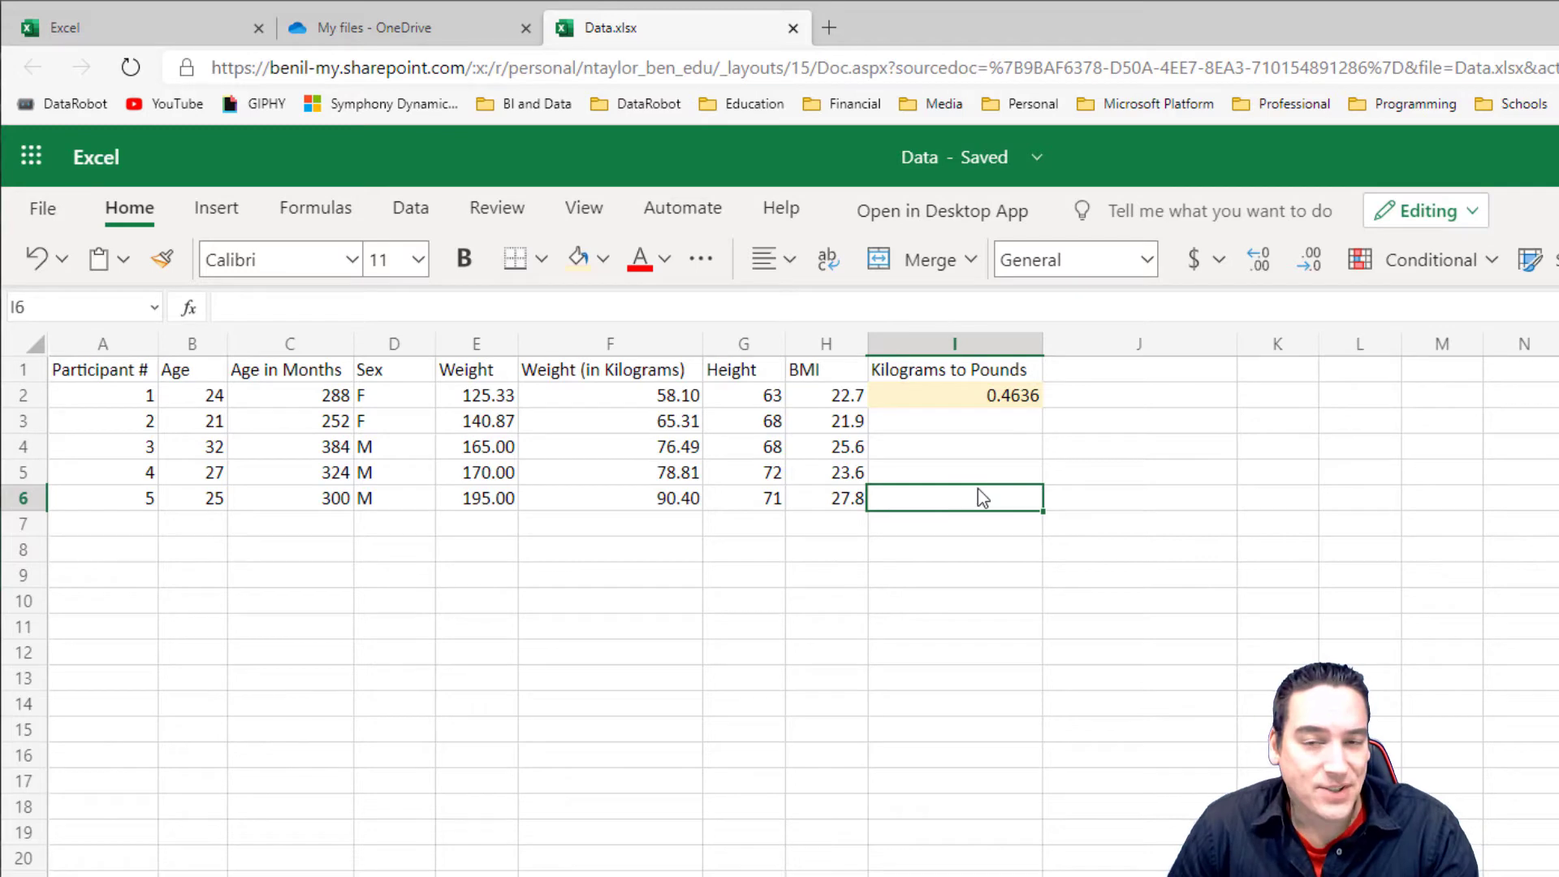
Correct the Kilograms to Pounds constant in I2 from 0.4636 to 0.4536
{"action": "left_click", "coordinate": [1004, 401]}
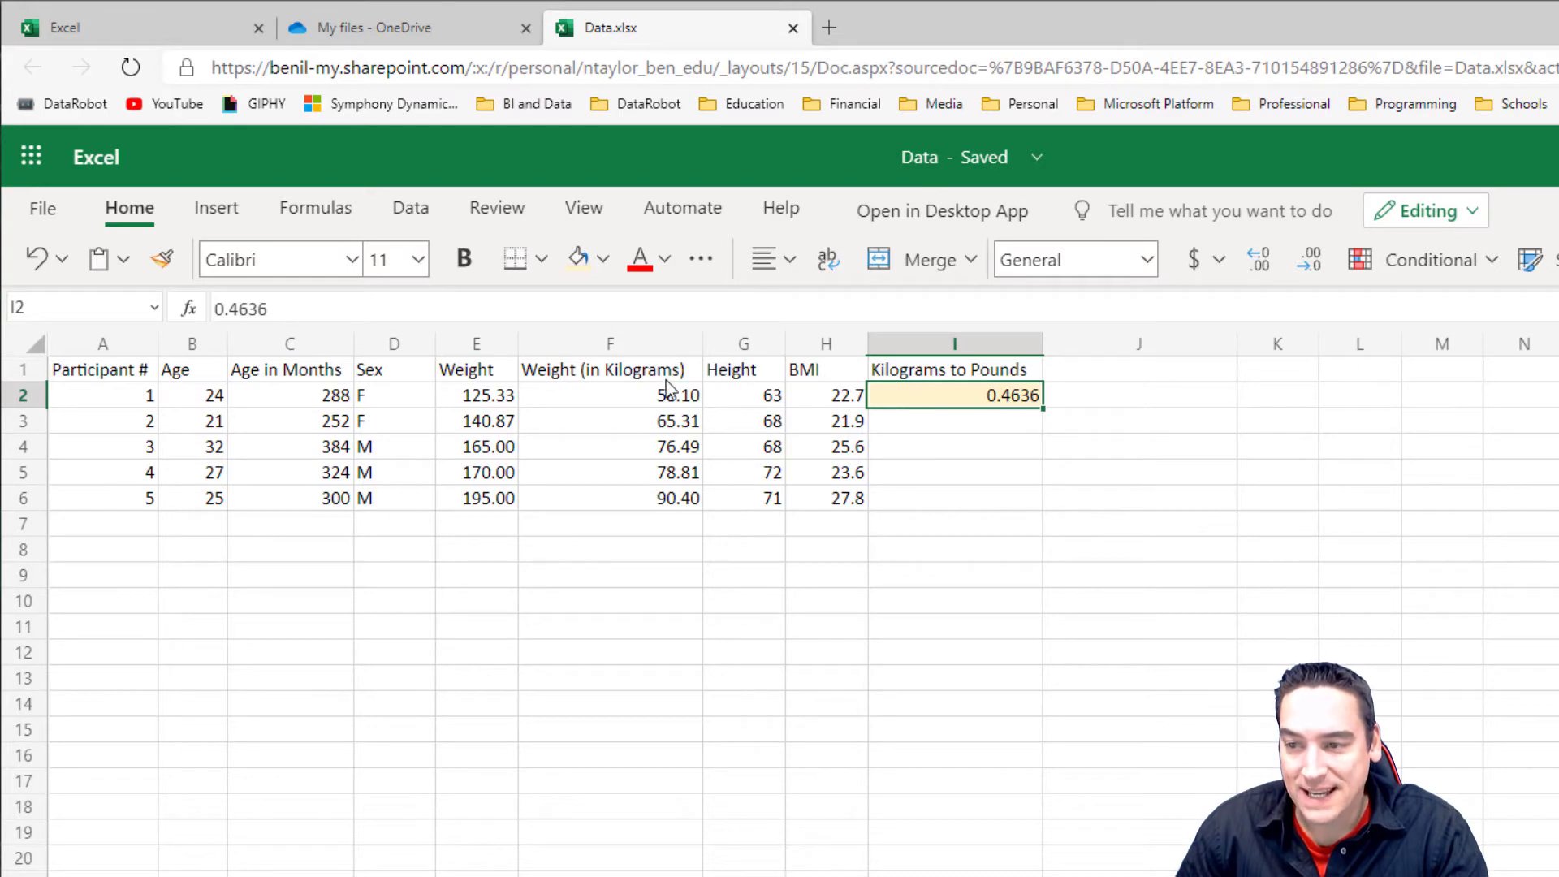
{"action": "left_click", "coordinate": [247, 309]}
{"action": "key", "text": "BackSpace"}
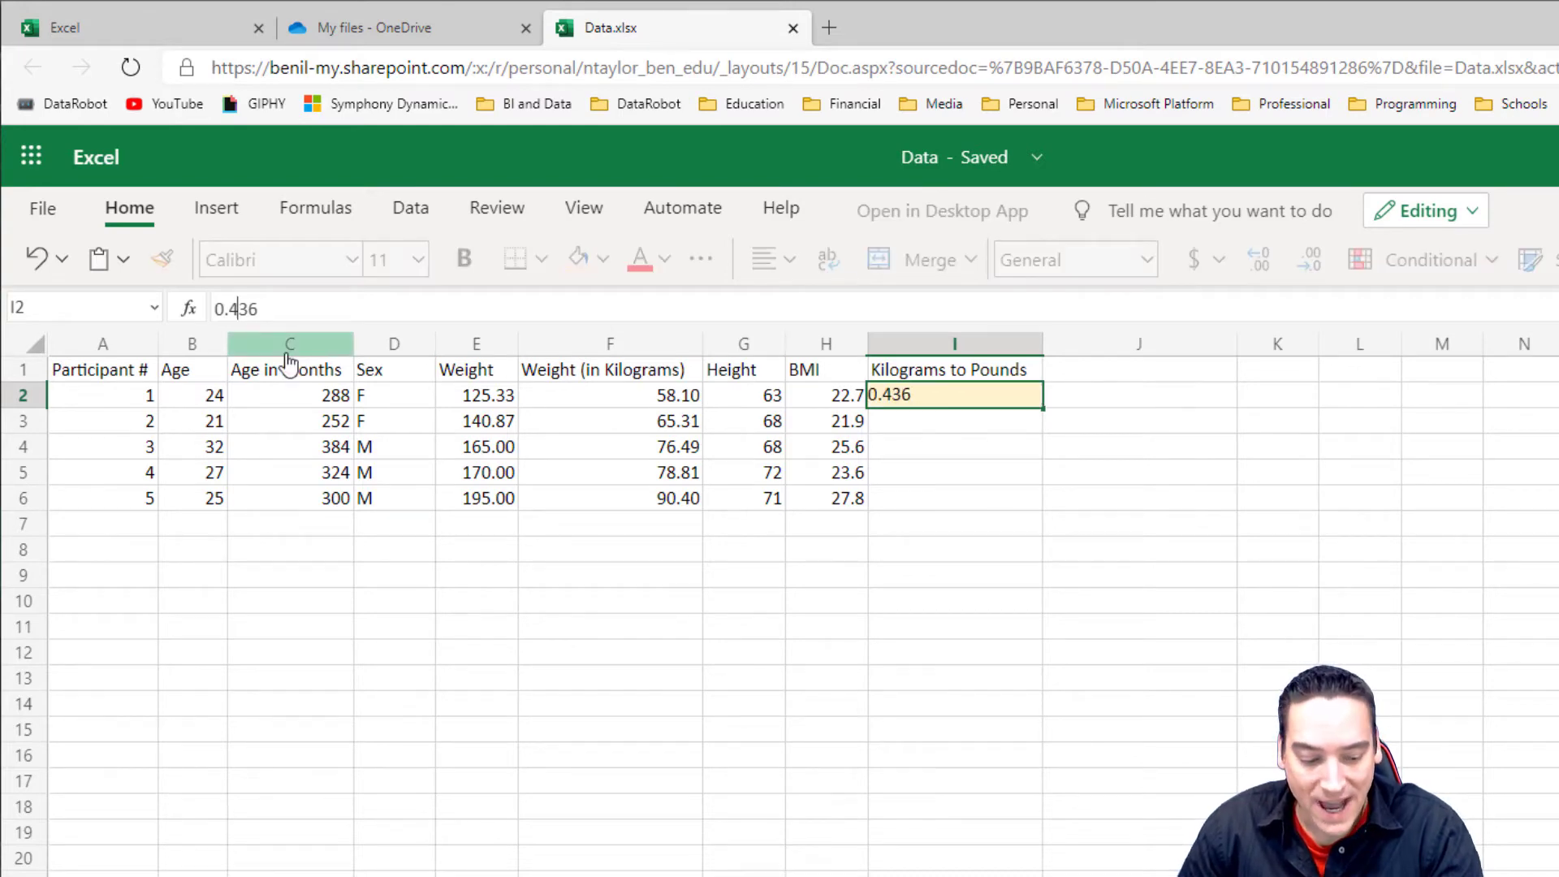
{"action": "type", "text": "5"}
{"action": "key", "text": "Return"}
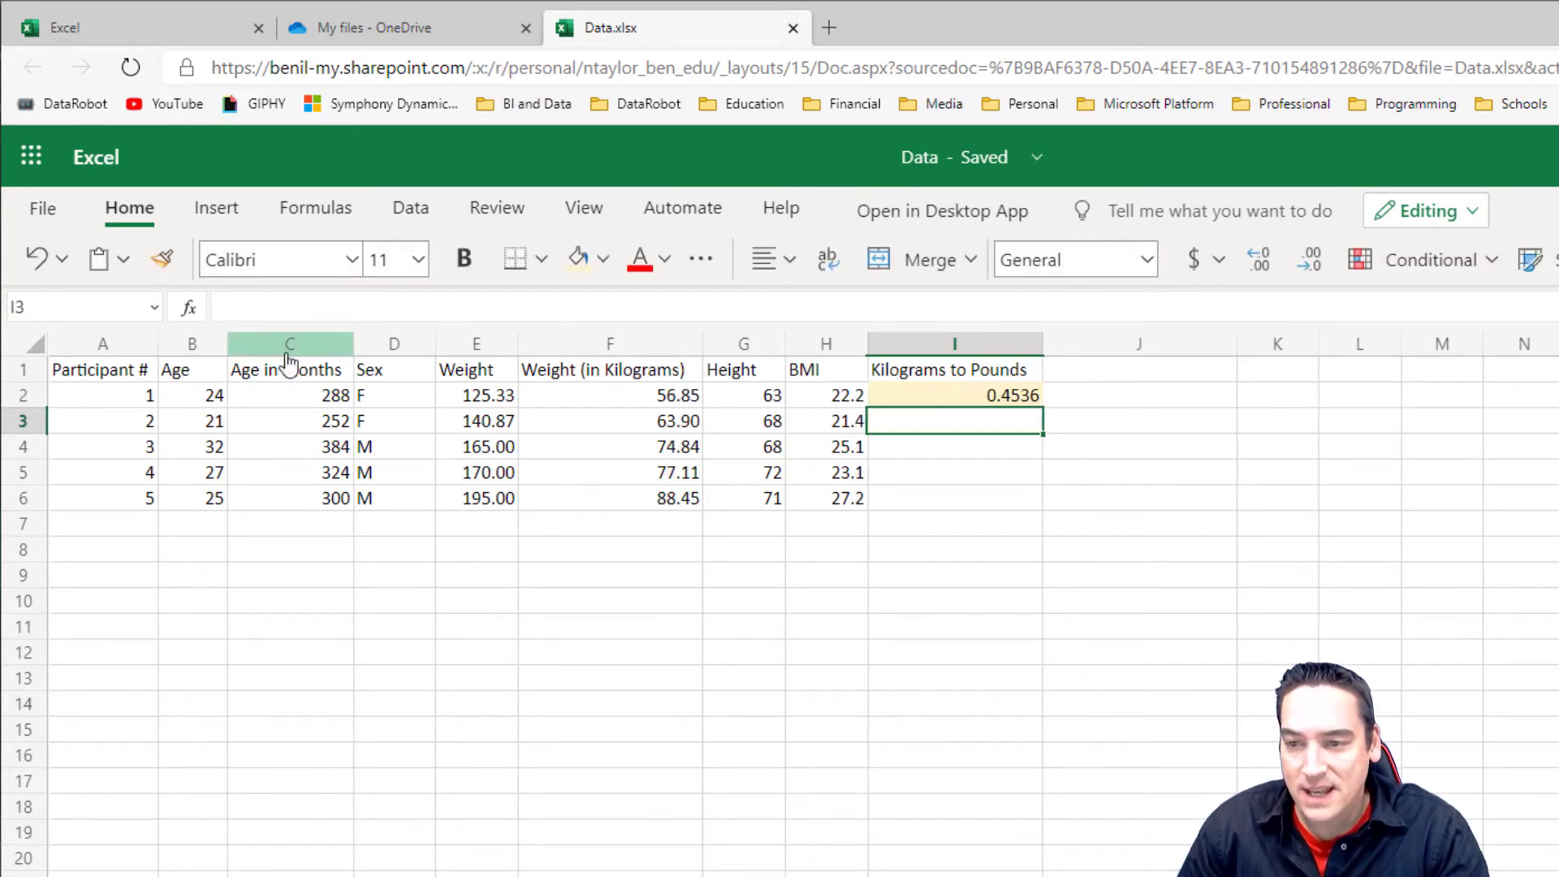
Review the recalculated BMI formula in H2 without changing it
{"action": "left_click", "coordinate": [1004, 403]}
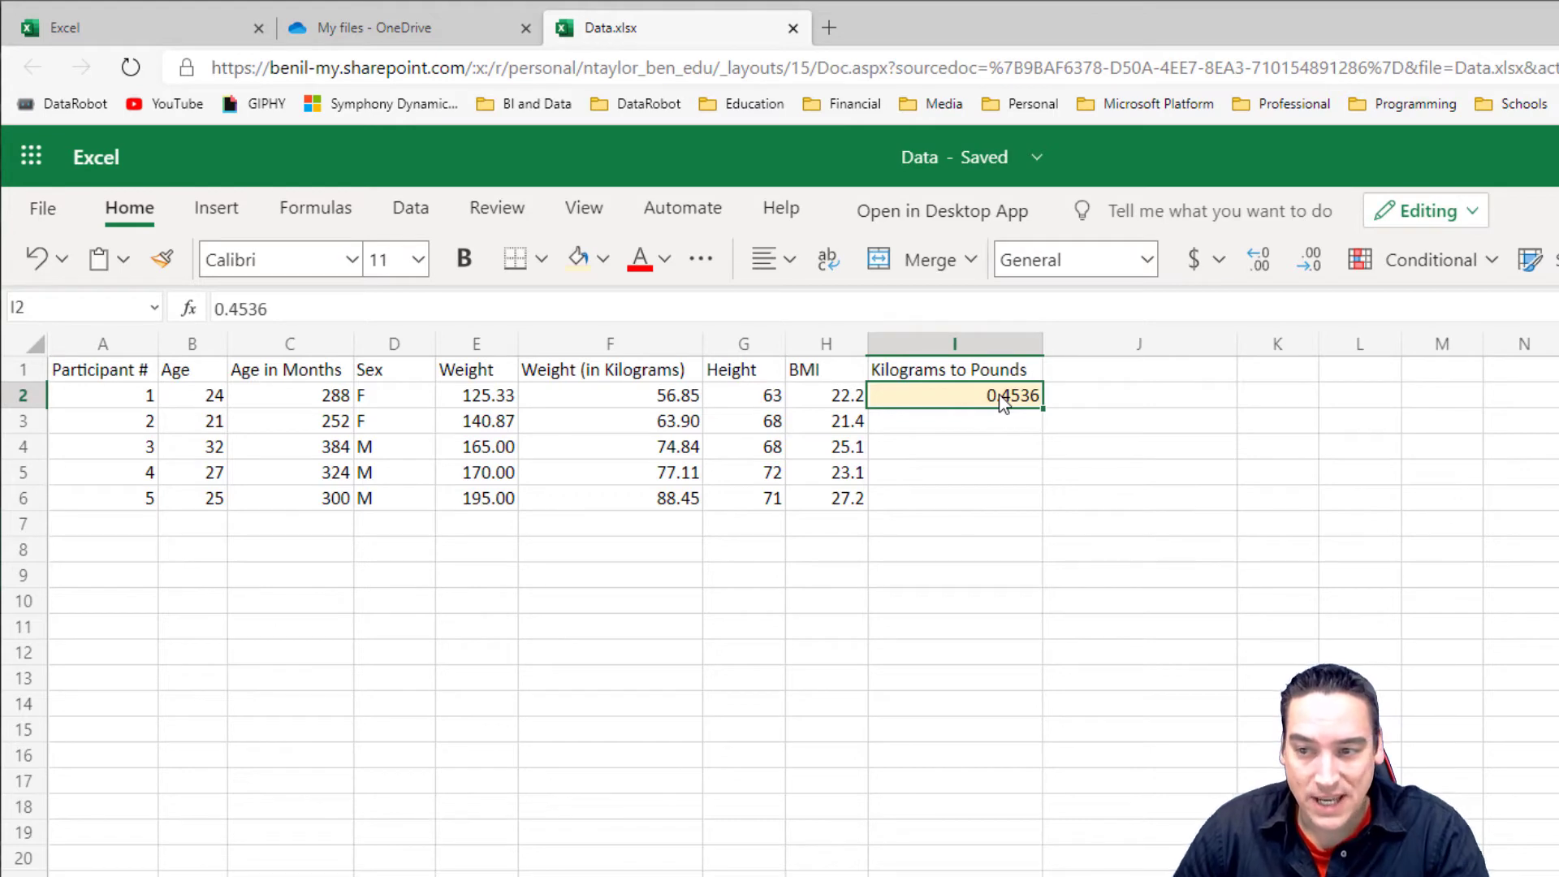
{"action": "left_click", "coordinate": [841, 404]}
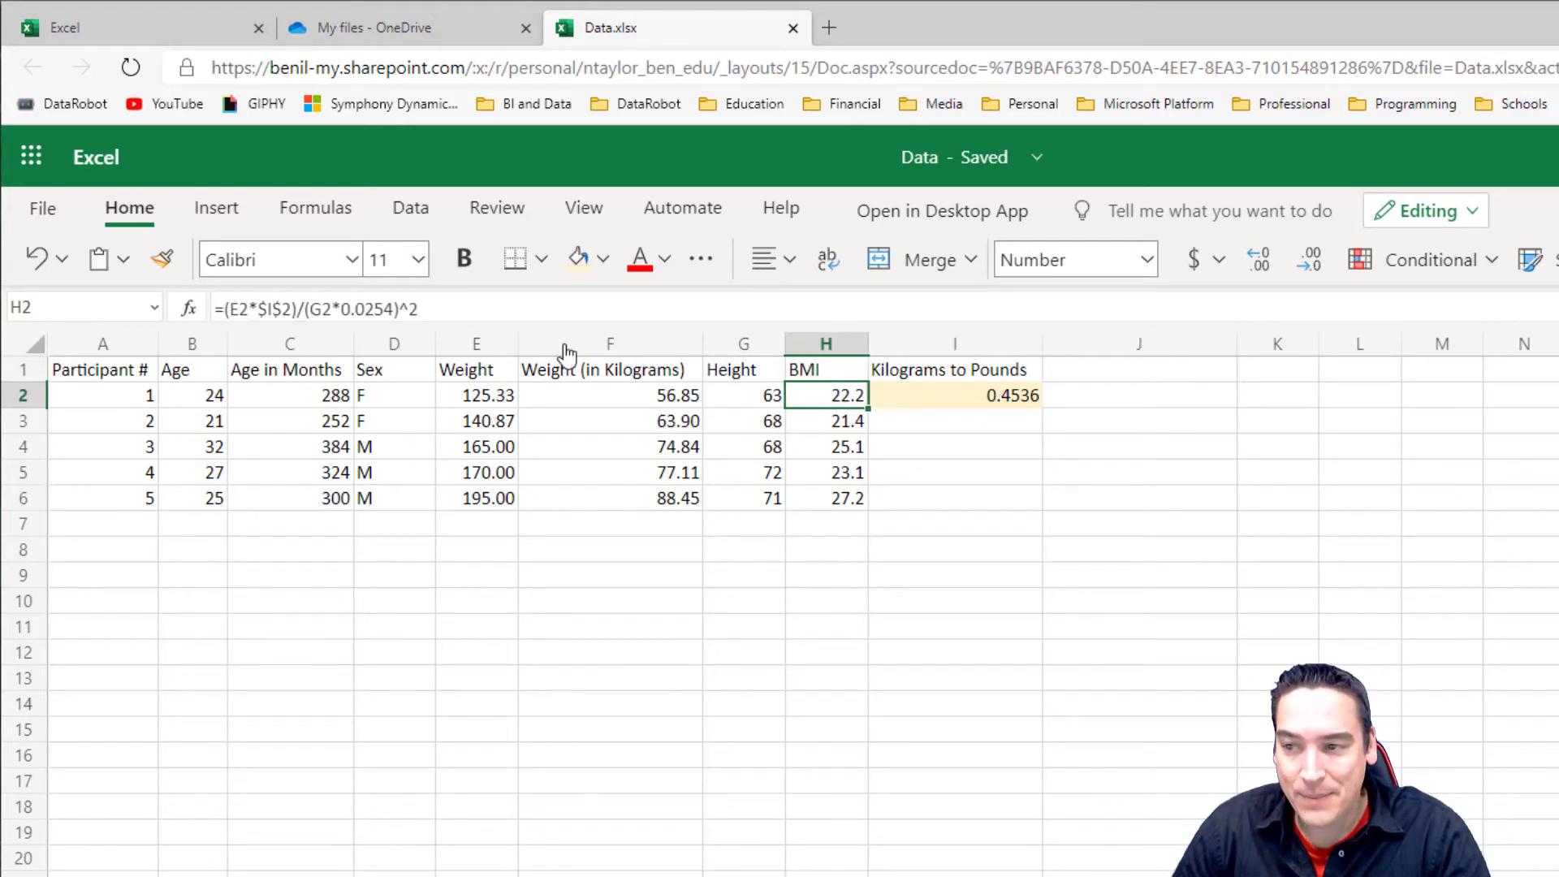
{"action": "left_click", "coordinate": [386, 311]}
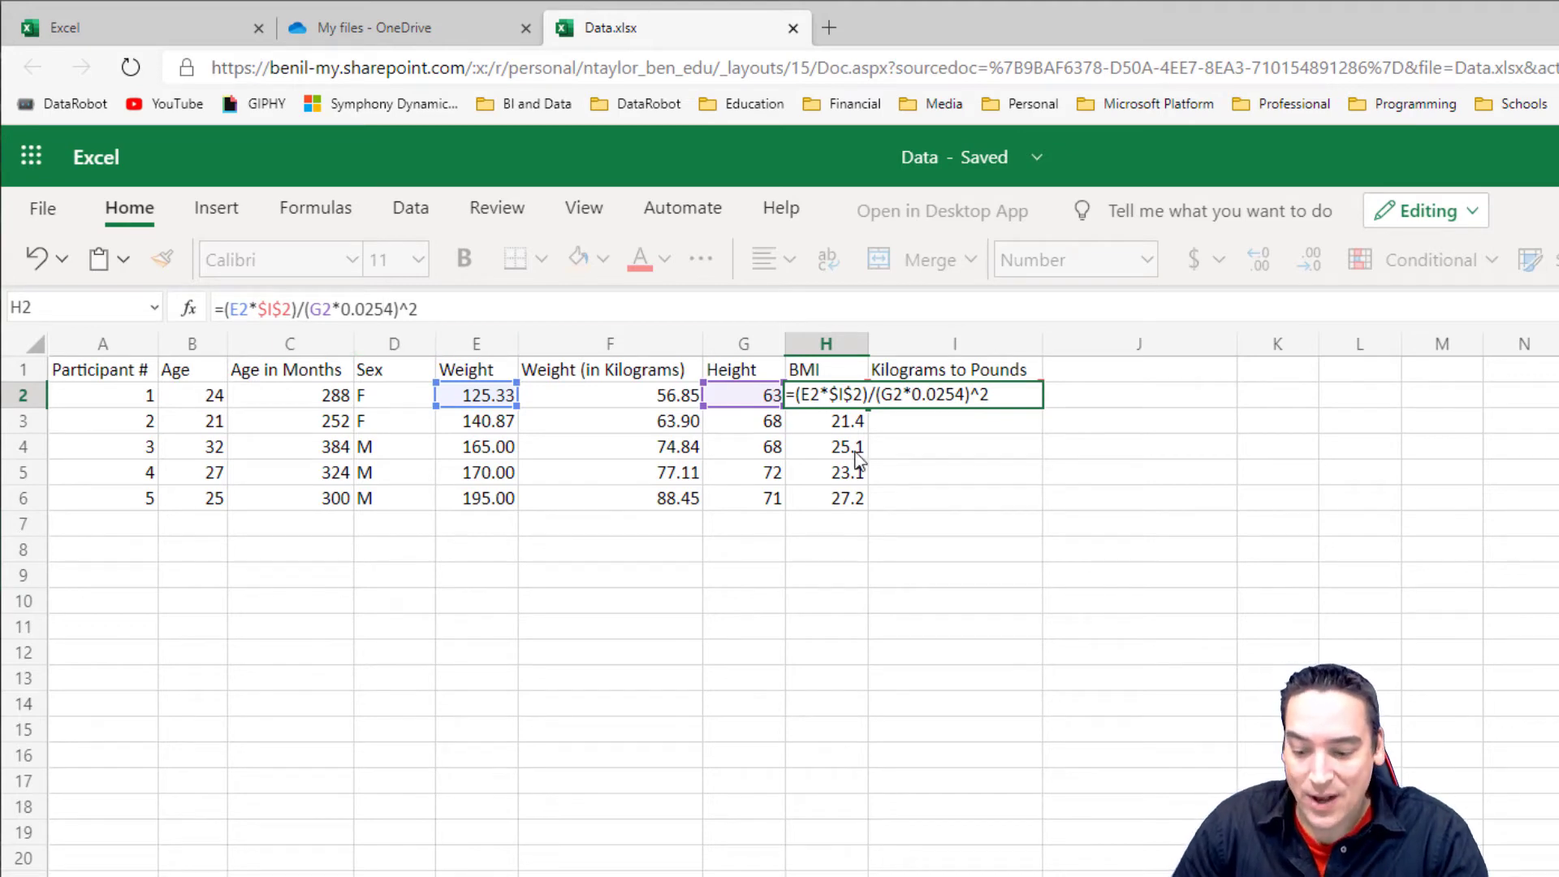
{"action": "key", "text": "Escape"}
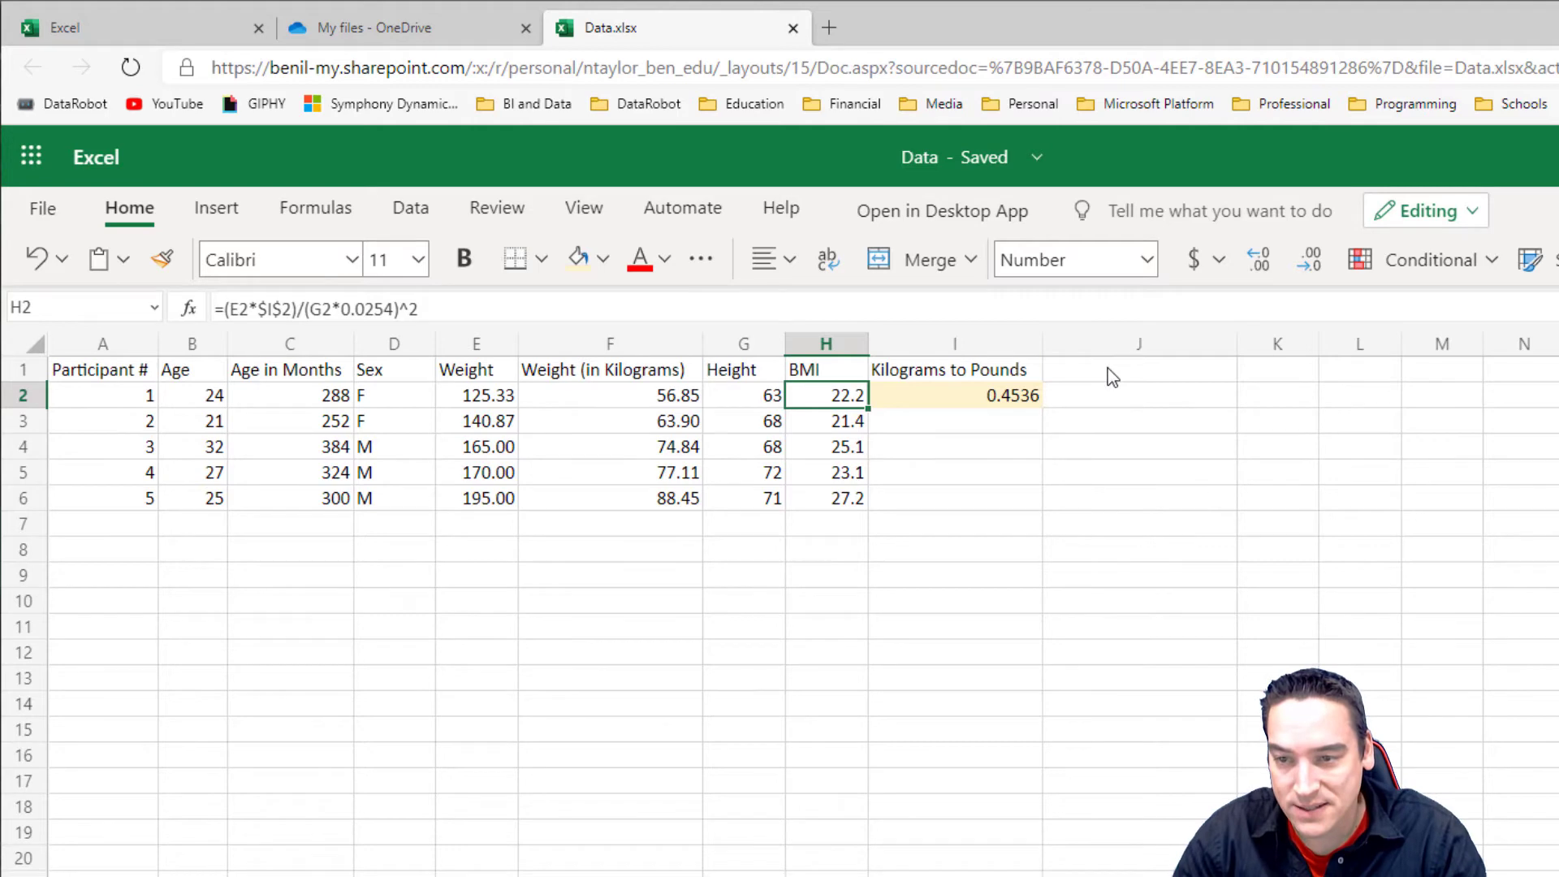
Put the heading 'Inches to Meters' in J1 and the value 0.0254 in J2
{"action": "left_click", "coordinate": [1129, 372]}
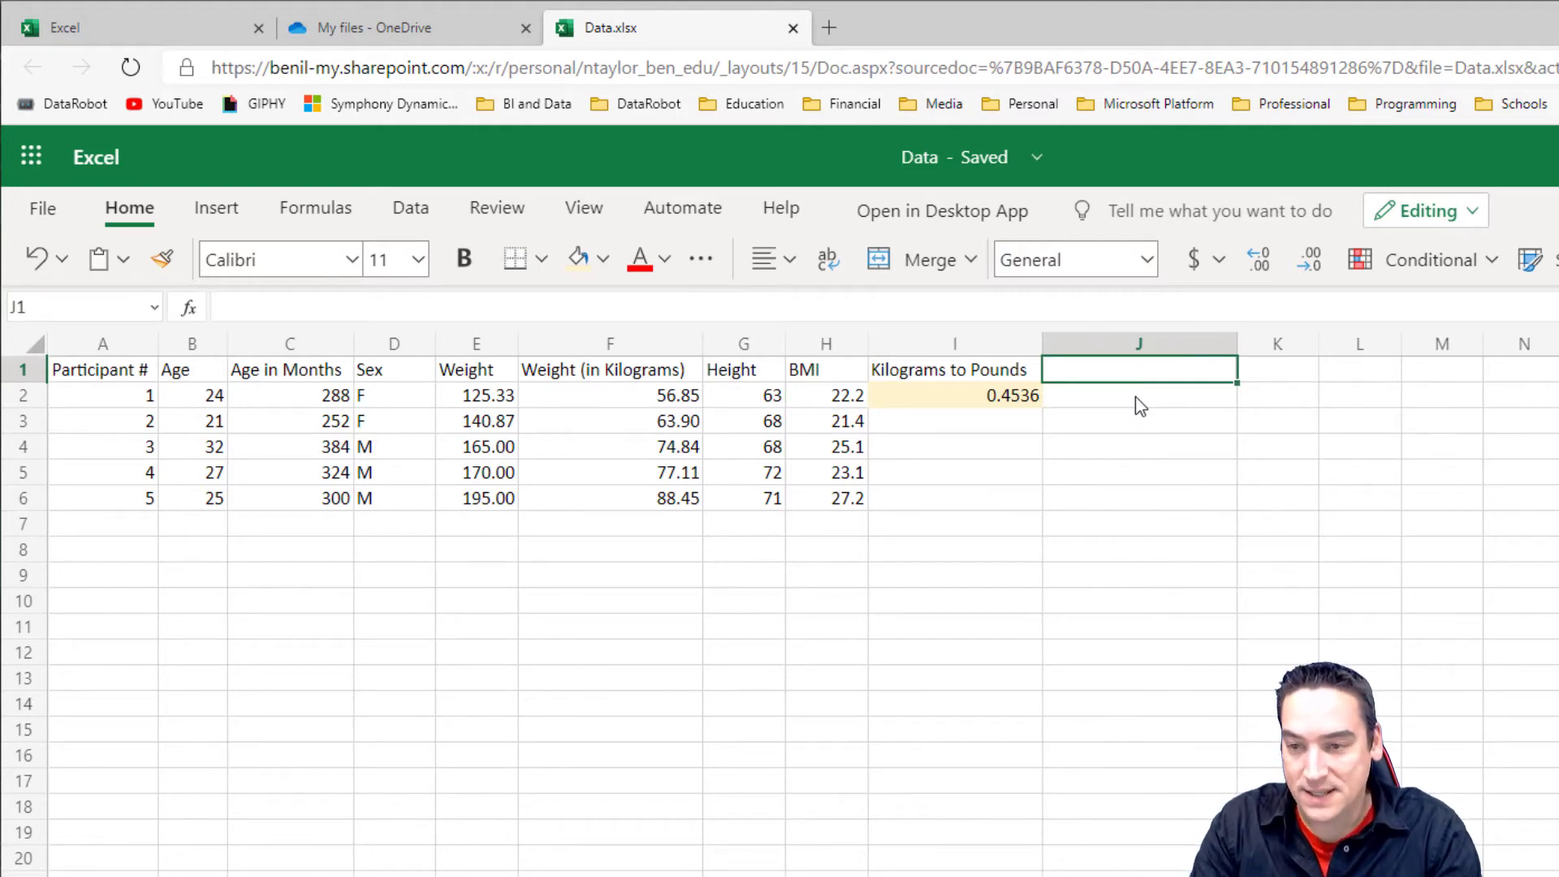
{"action": "type", "text": "Inches to Met"}
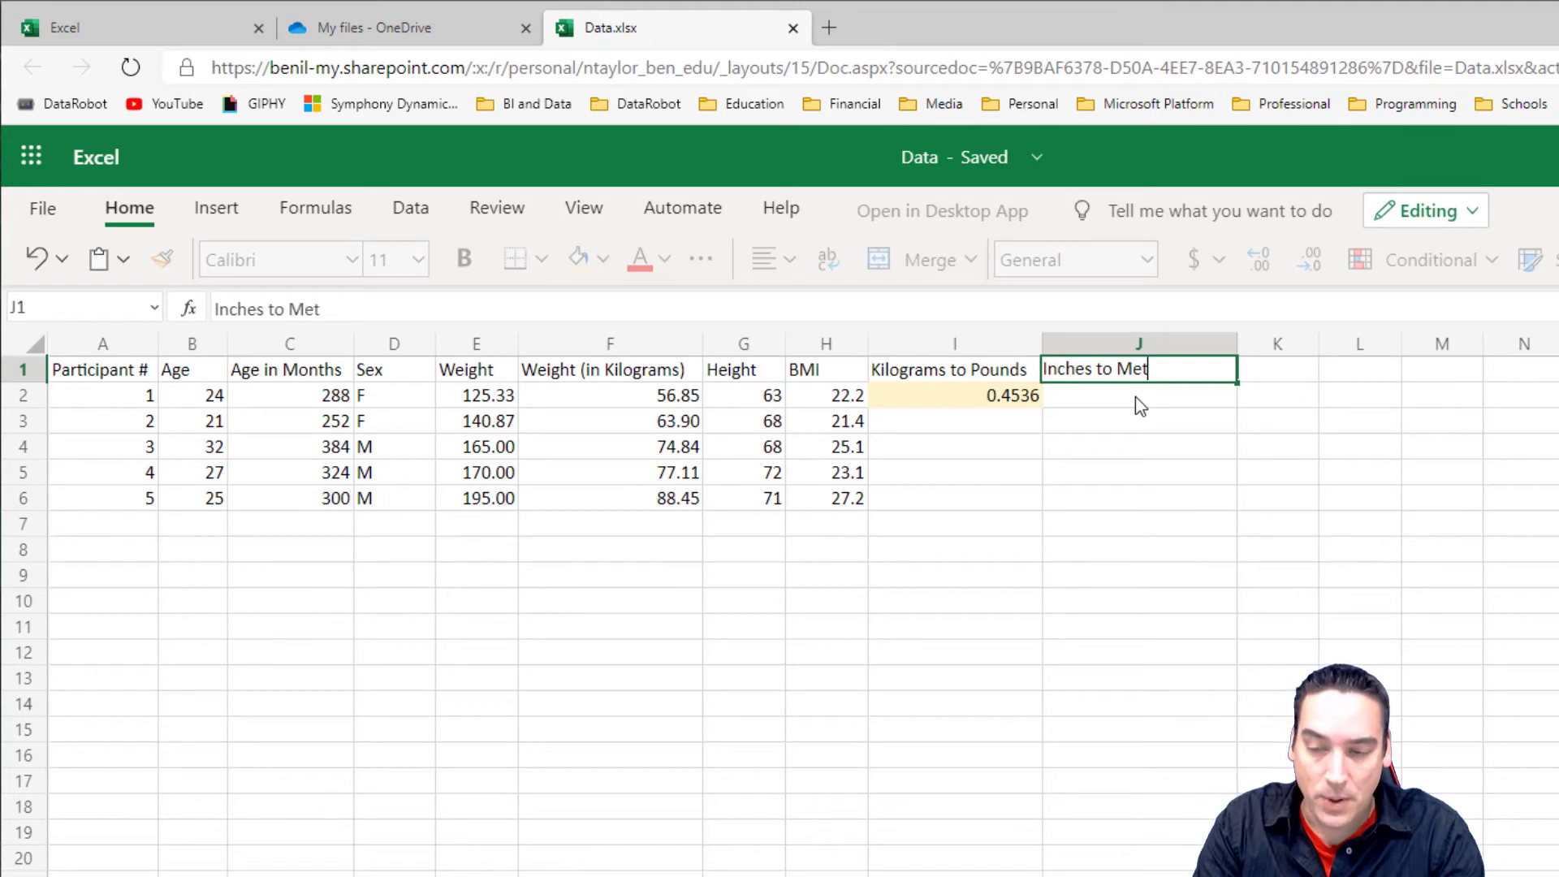
{"action": "type", "text": "ers"}
{"action": "key", "text": "Return"}
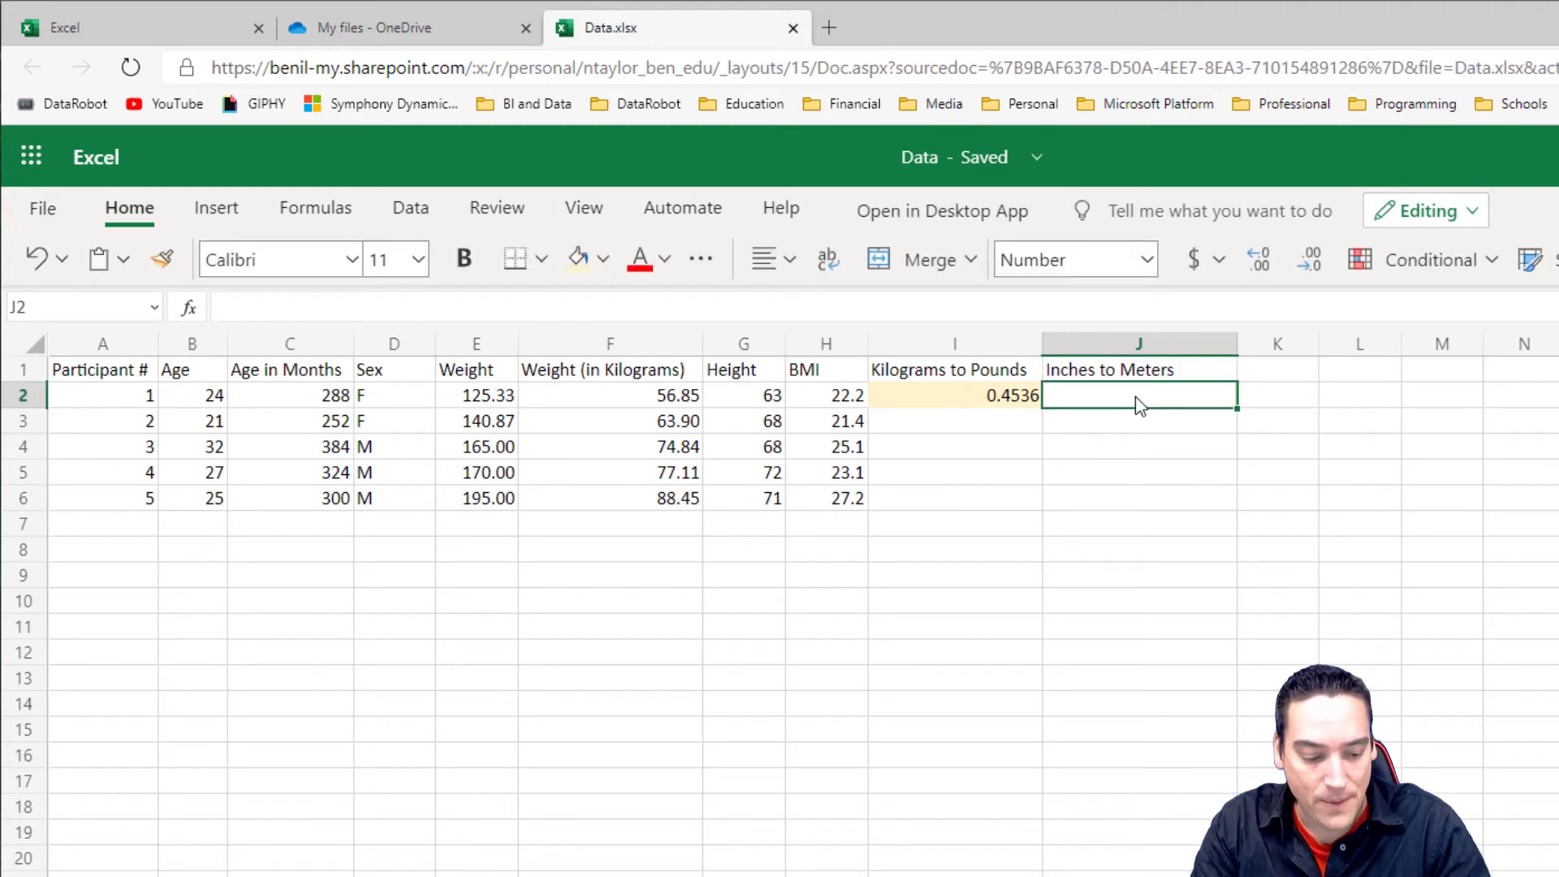
{"action": "type", "text": "0.254"}
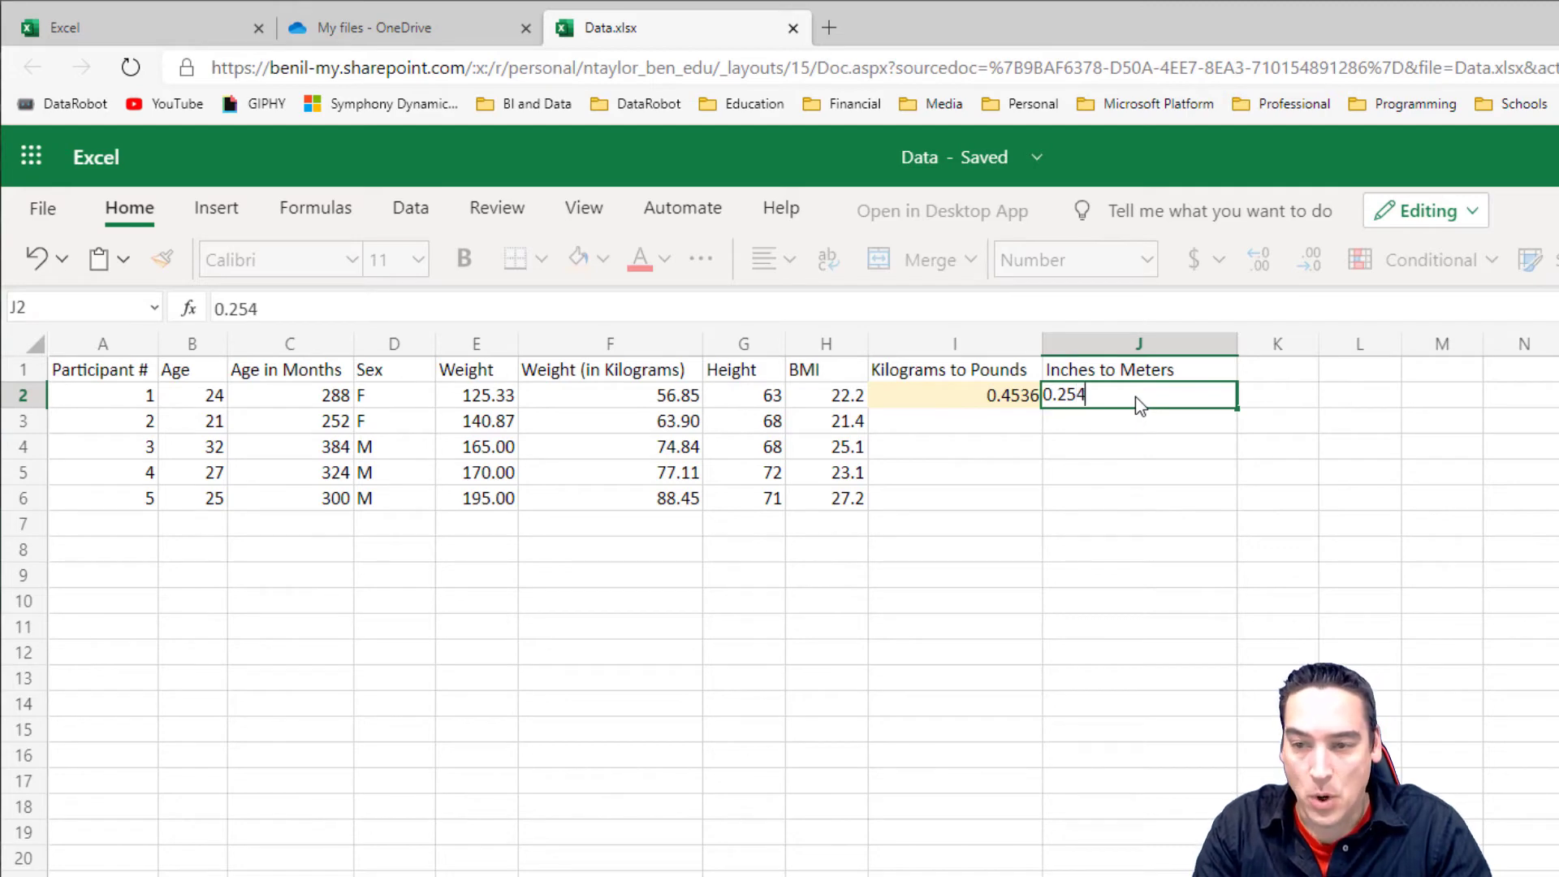
{"action": "key", "text": "BackSpace"}
{"action": "key", "text": "BackSpace"}
{"action": "key", "text": "BackSpace"}
{"action": "type", "text": "0254"}
{"action": "key", "text": "Return"}
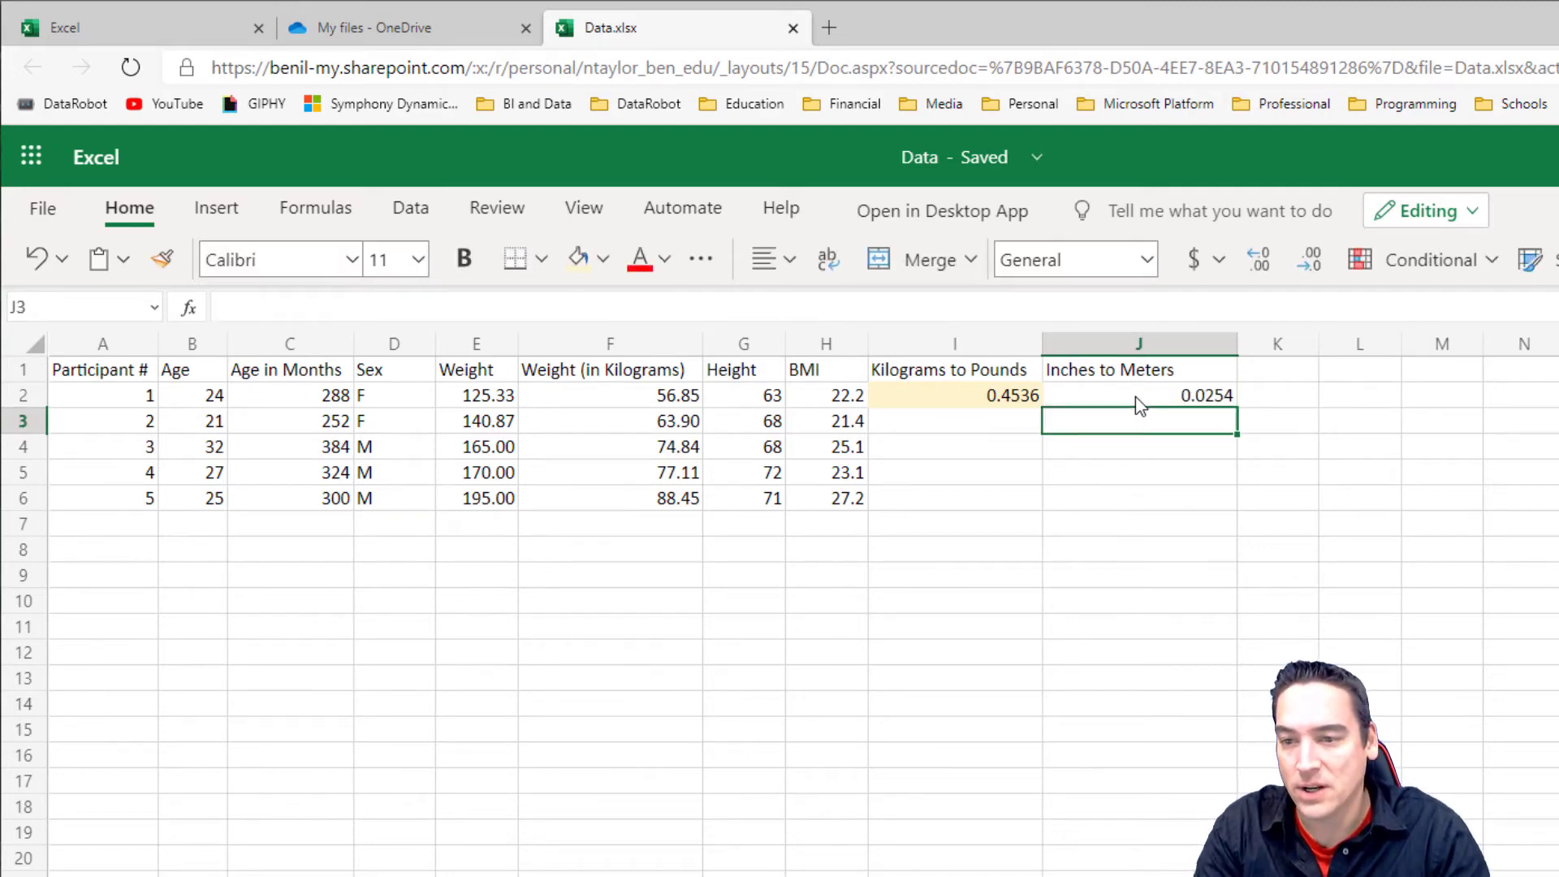
Replace the hard-coded 0.0254 in the H2 BMI formula with the absolute reference $J$2
{"action": "left_click", "coordinate": [828, 419]}
{"action": "left_click", "coordinate": [826, 399]}
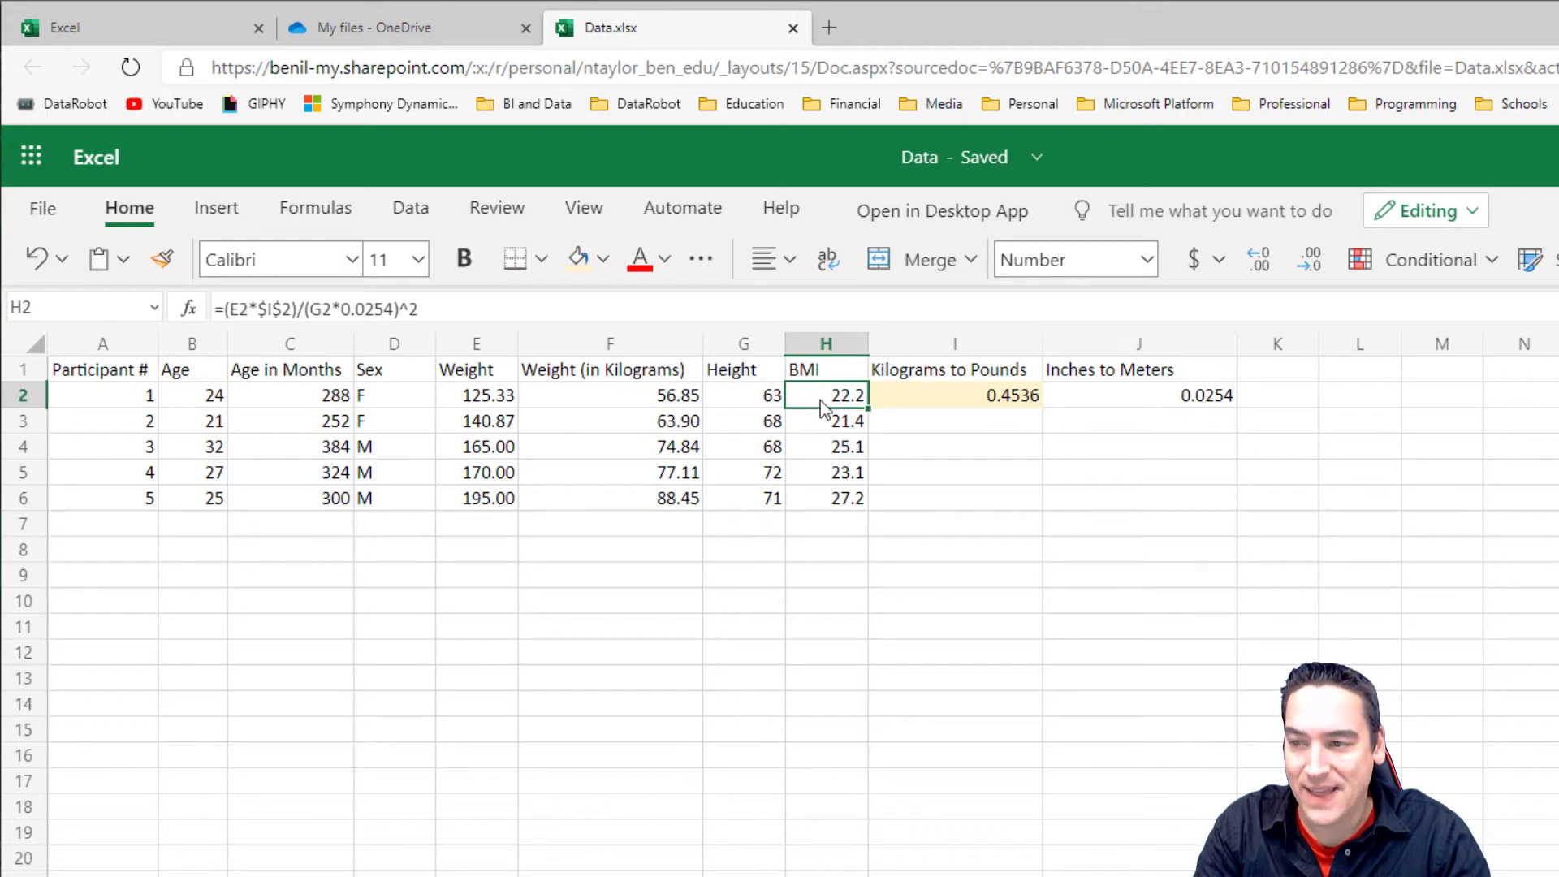
{"action": "left_click", "coordinate": [347, 308]}
{"action": "key", "text": "ctrl+shift+Right"}
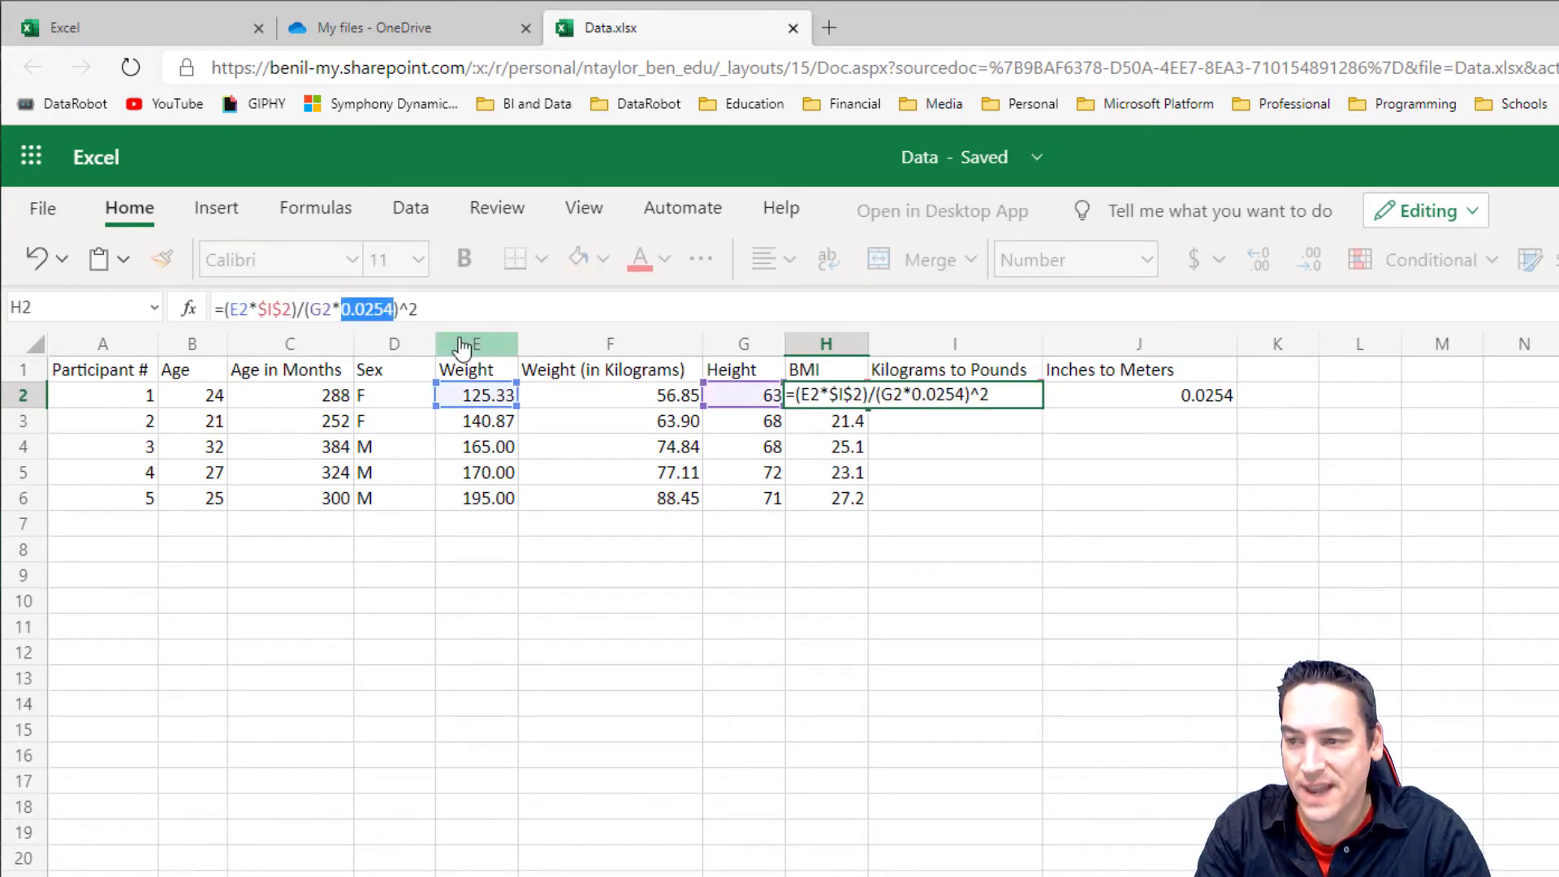
{"action": "left_click", "coordinate": [1120, 401]}
{"action": "left_click", "coordinate": [342, 311]}
{"action": "type", "text": "$"}
{"action": "key", "text": "Right"}
{"action": "type", "text": "$"}
{"action": "key", "text": "Return"}
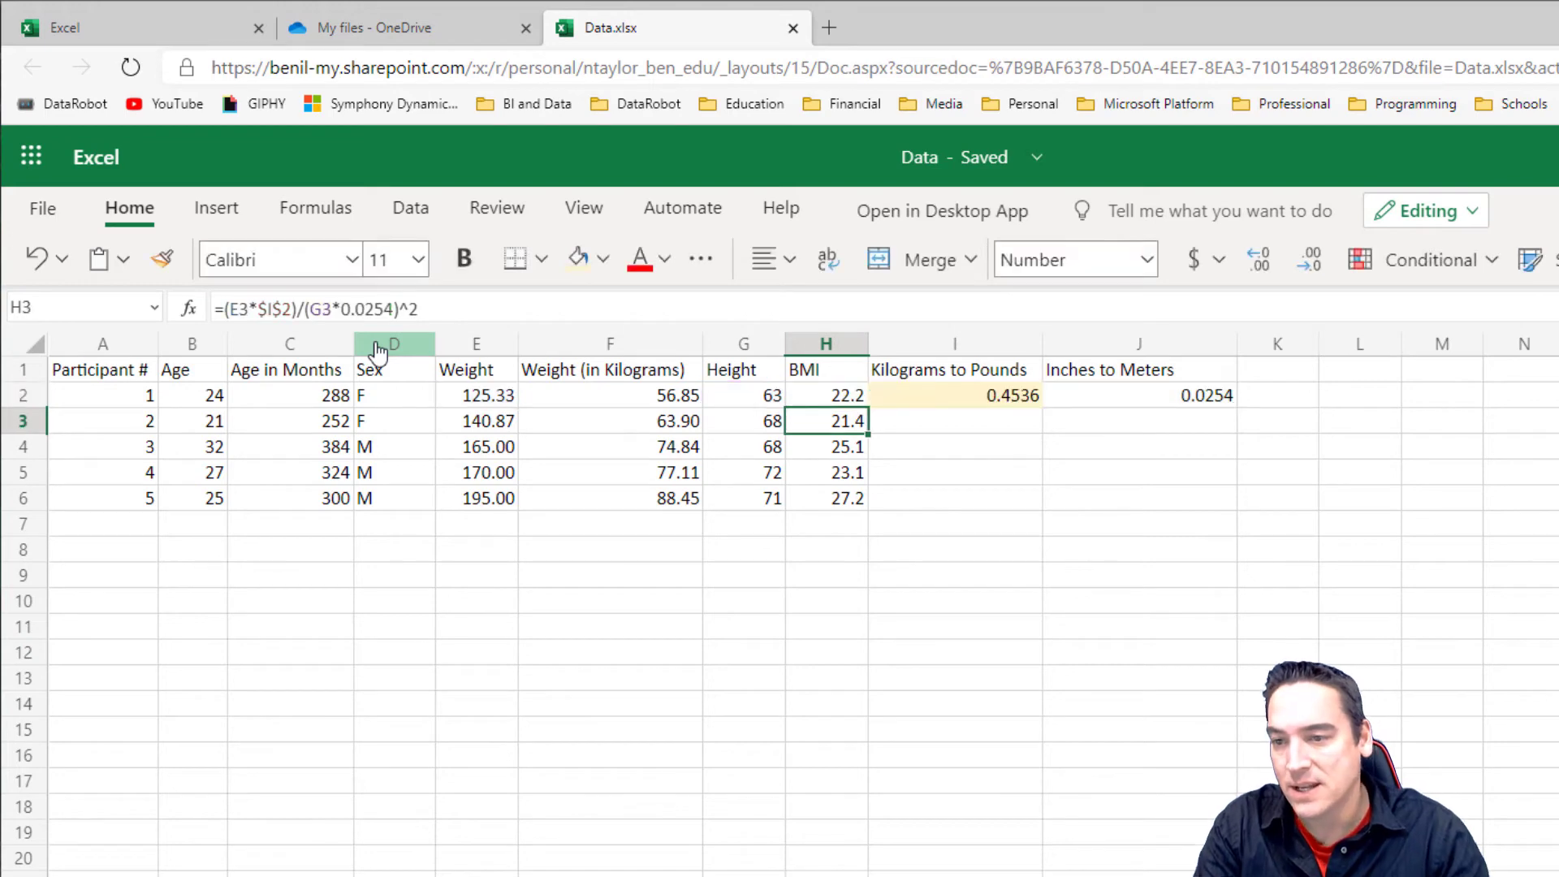
Fill the updated BMI formula down to H6 and check the copy in H3
{"action": "left_click", "coordinate": [816, 396]}
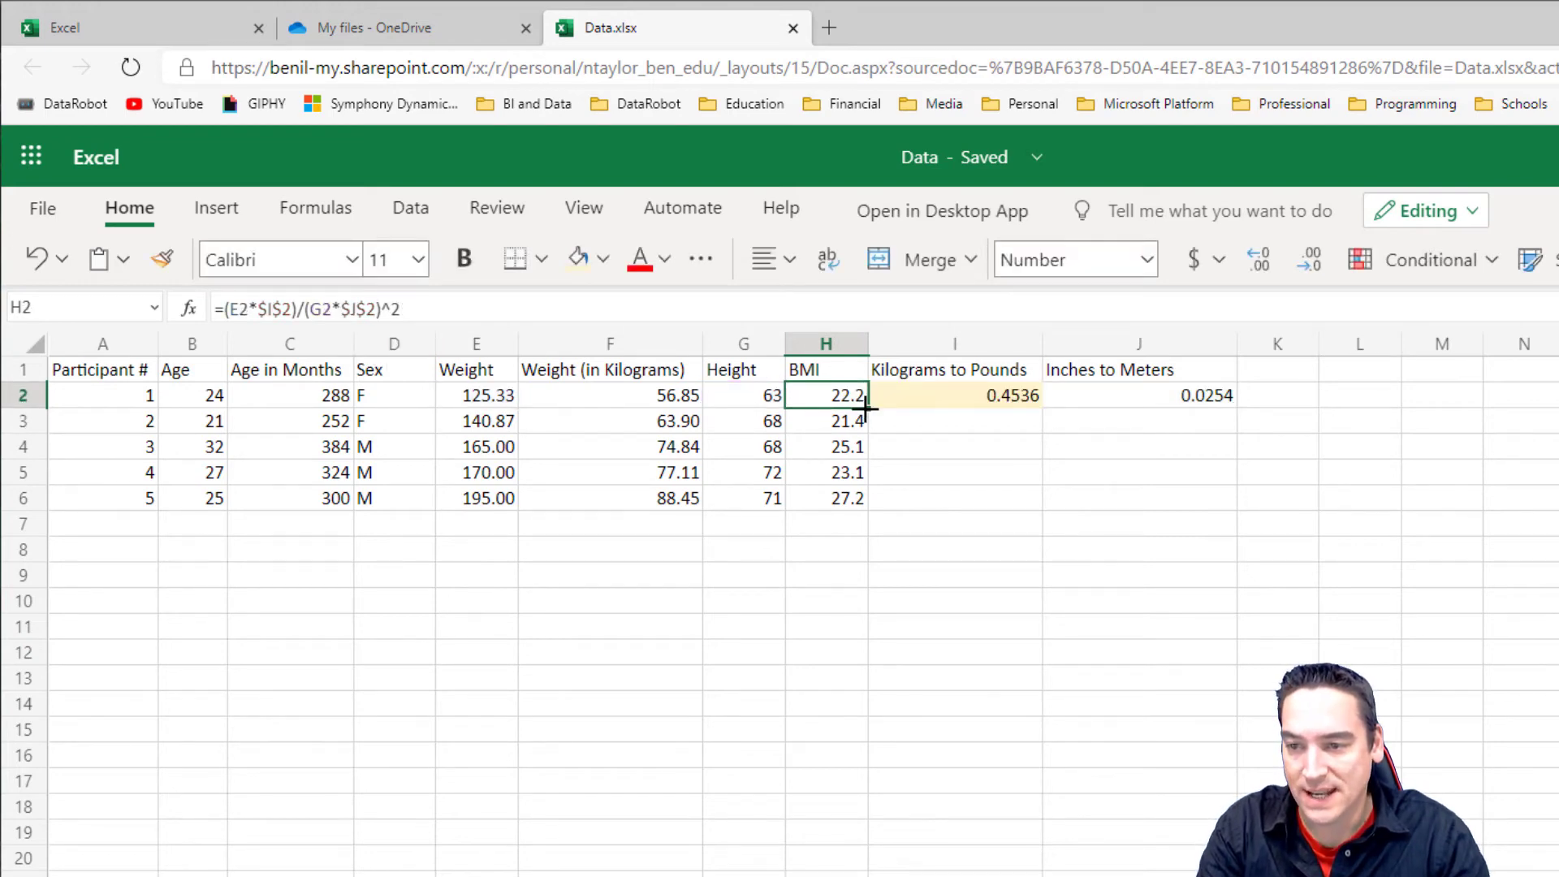
{"action": "left_click_drag", "start_coordinate": [865, 410], "coordinate": [866, 498]}
{"action": "left_click", "coordinate": [933, 473]}
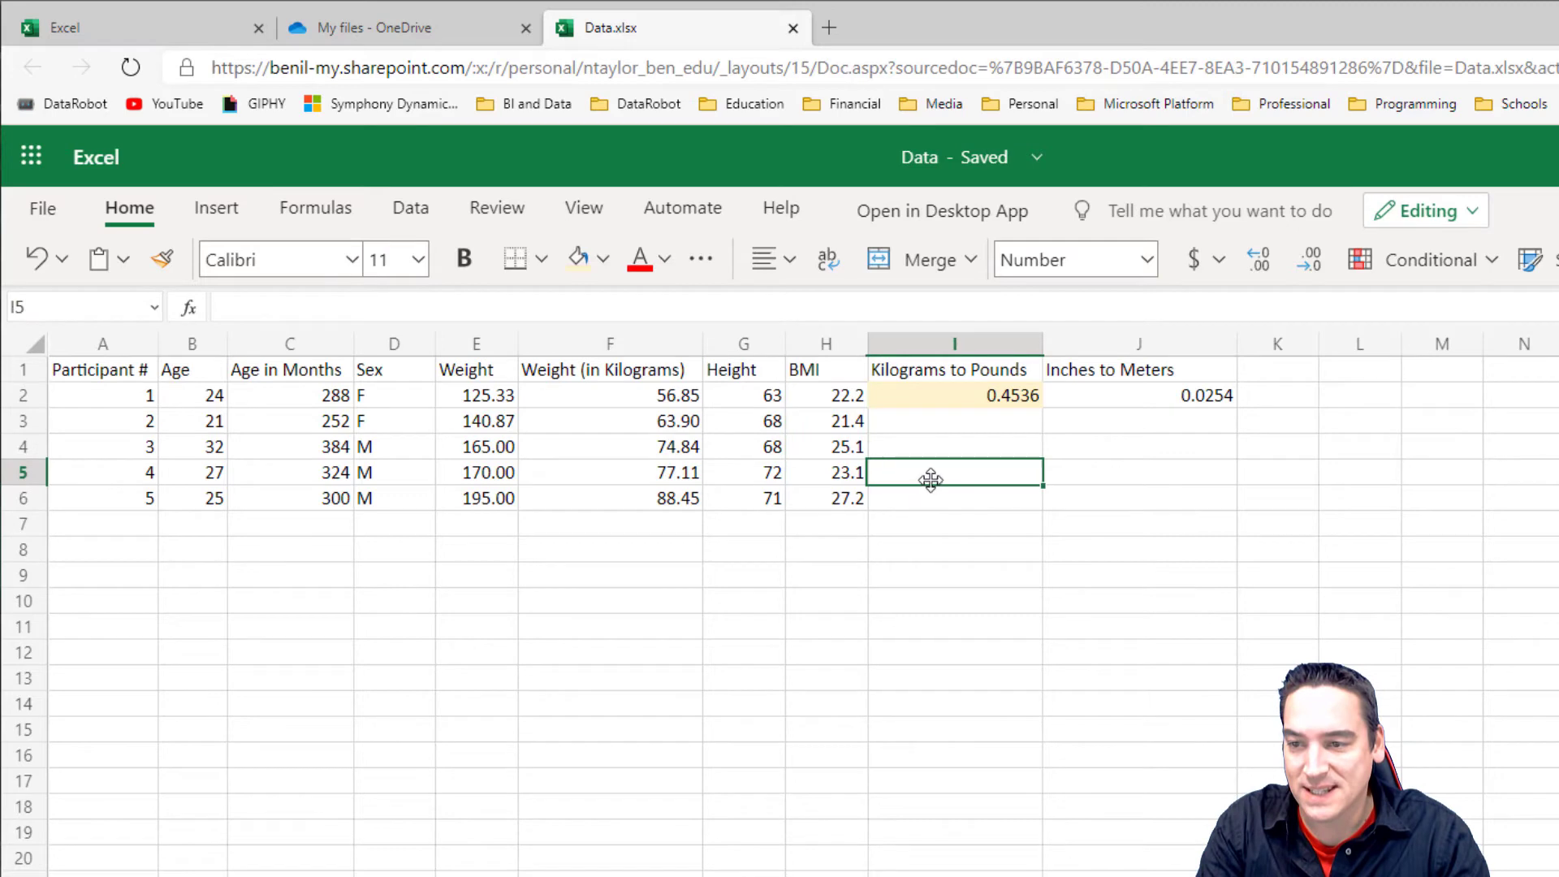
{"action": "left_click", "coordinate": [842, 428]}
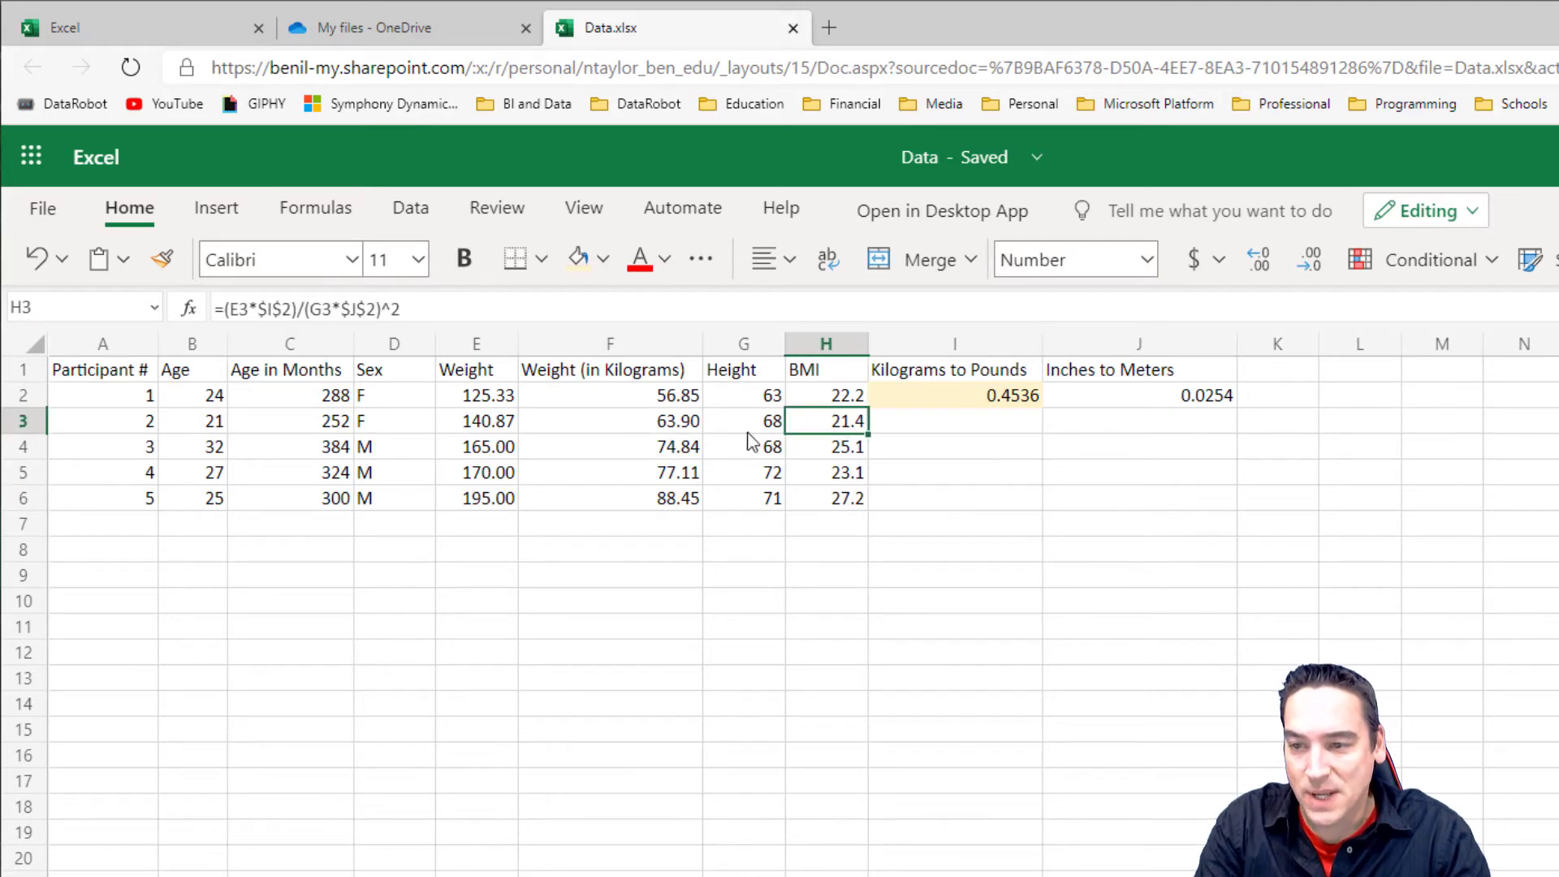
{"action": "left_click", "coordinate": [944, 424]}
{"action": "left_click", "coordinate": [946, 401]}
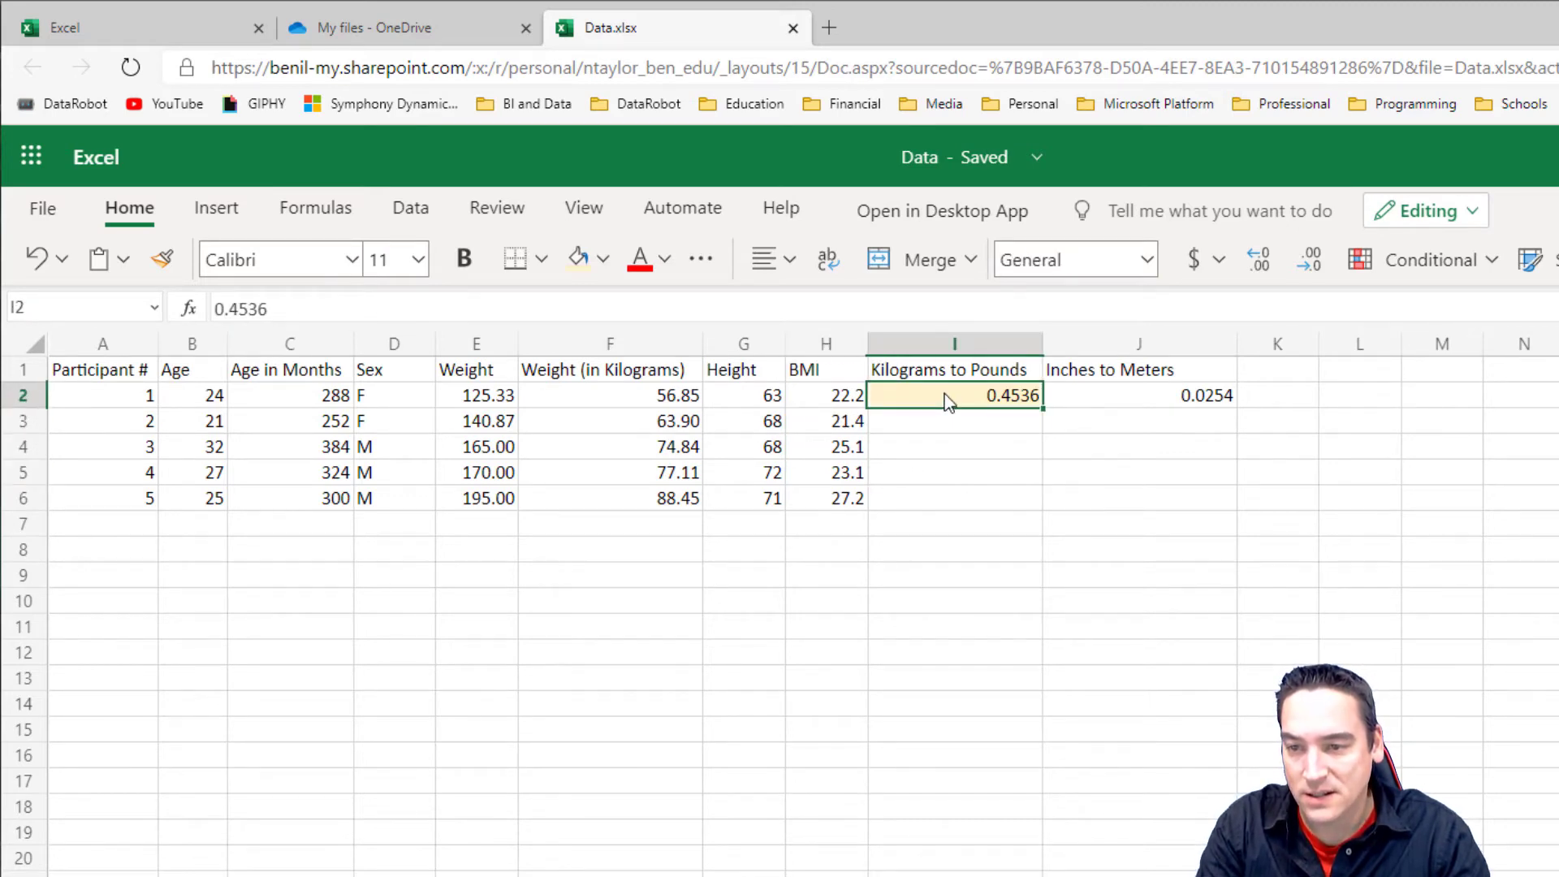
{"action": "left_click", "coordinate": [1120, 398]}
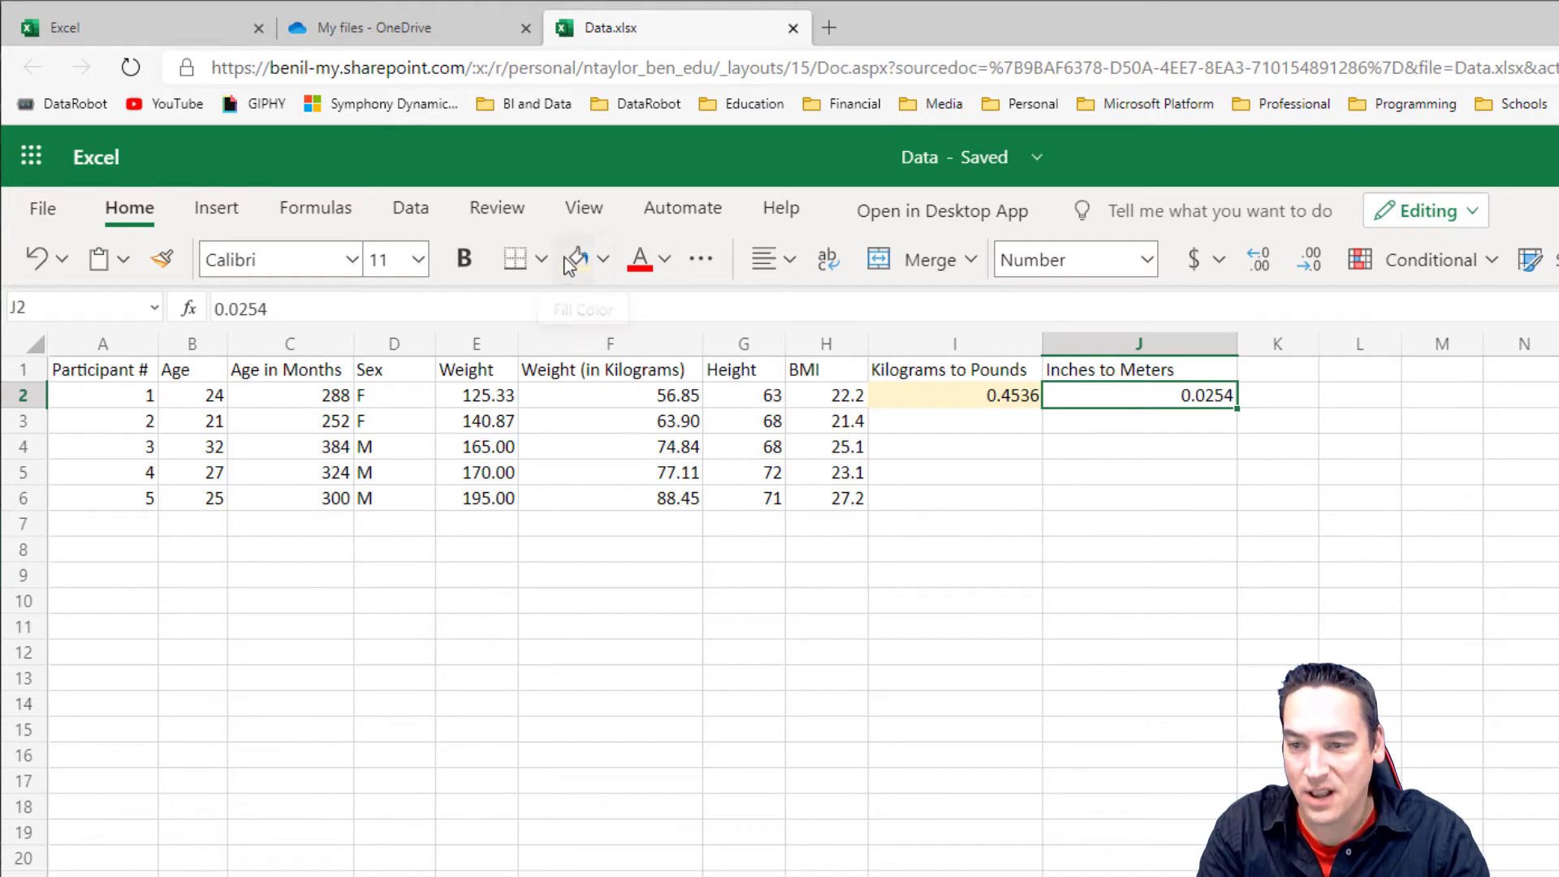
{"action": "left_click", "coordinate": [1014, 453]}
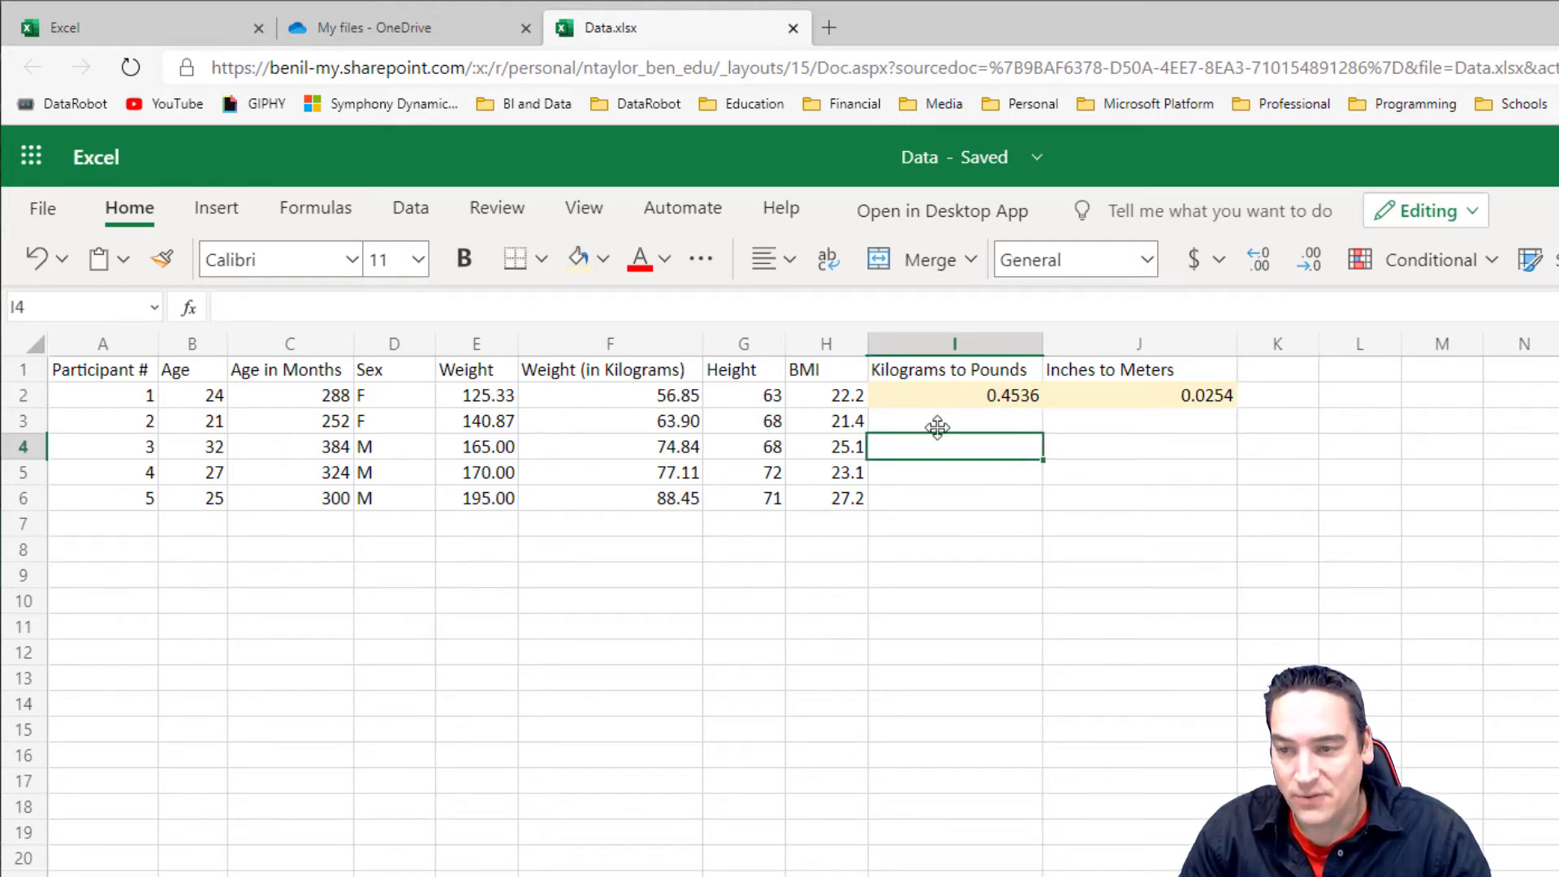
{"action": "left_click", "coordinate": [845, 396]}
{"action": "left_click", "coordinate": [1031, 401]}
{"action": "left_click", "coordinate": [1185, 397]}
{"action": "left_click", "coordinate": [1015, 397]}
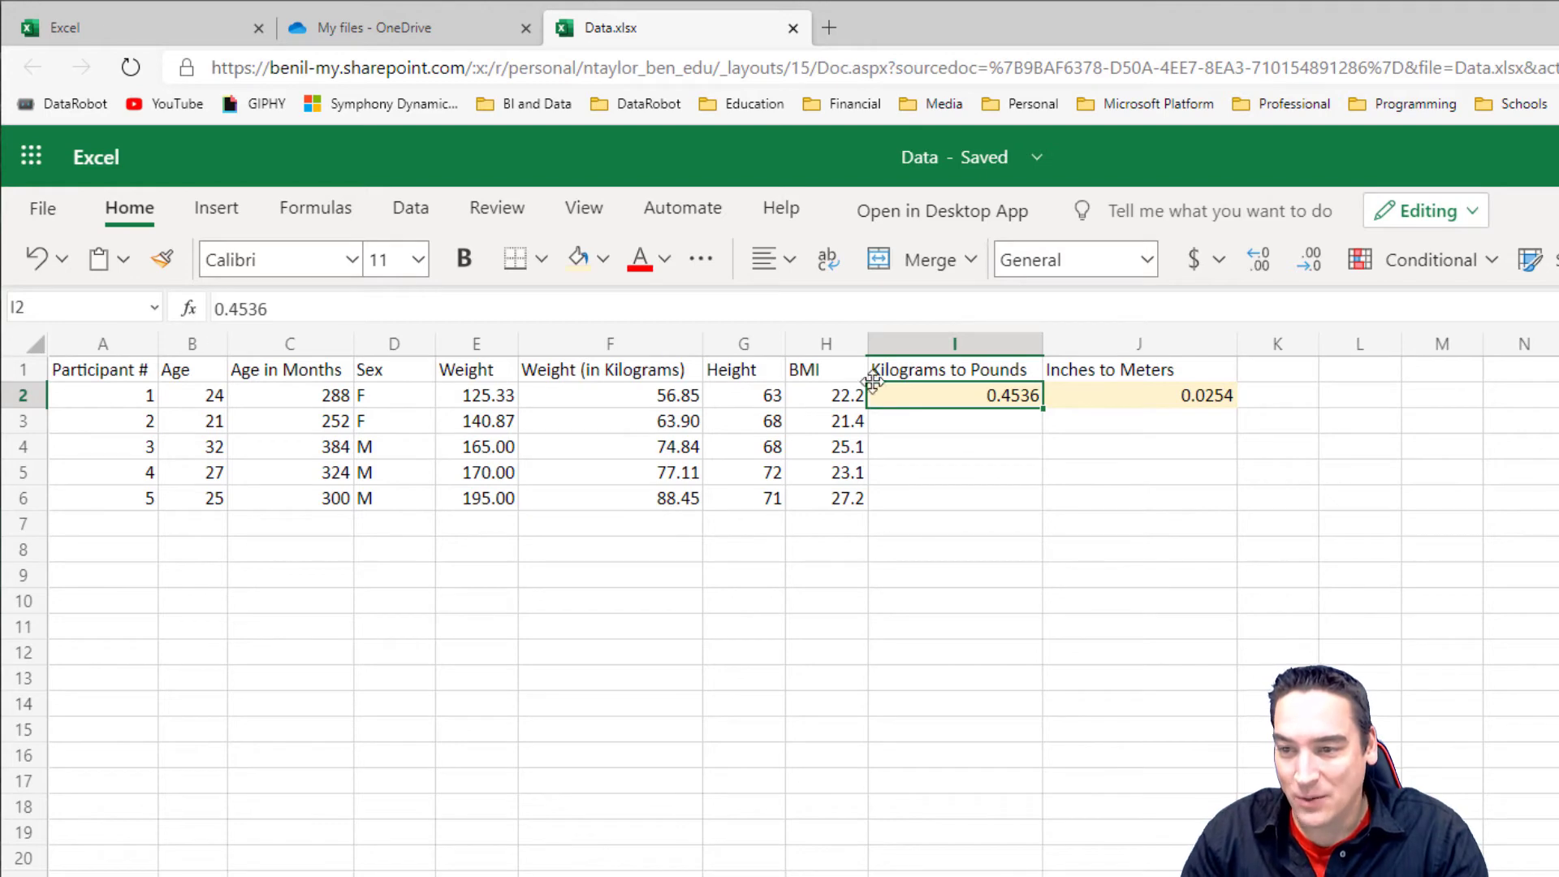
Insert a blank column at H, pushing BMI and the constant columns one column right
{"action": "left_click", "coordinate": [840, 398]}
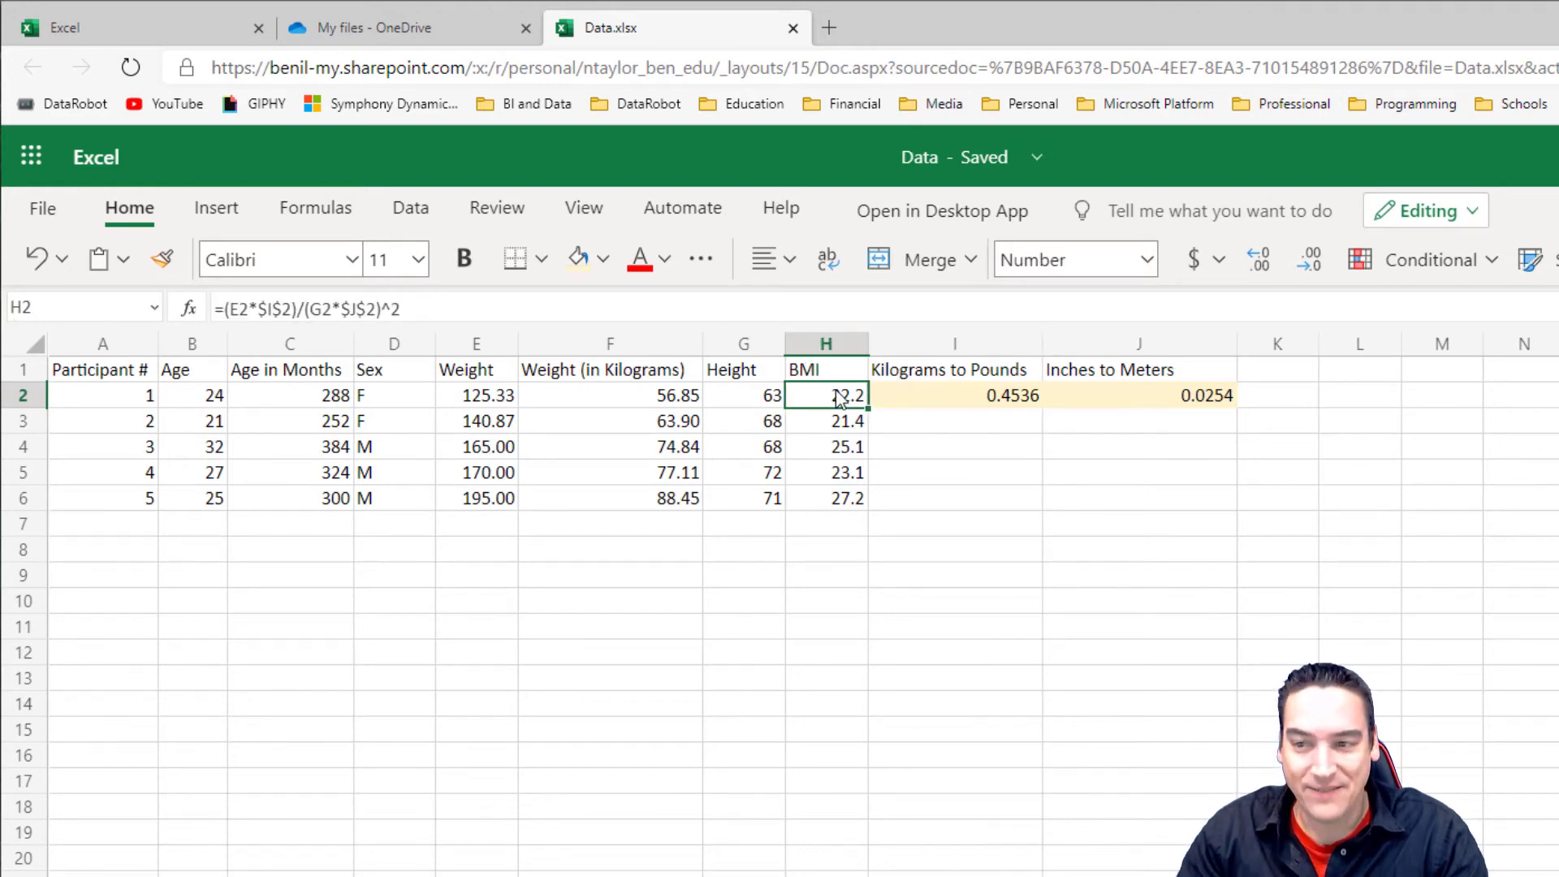
{"action": "left_click", "coordinate": [827, 347]}
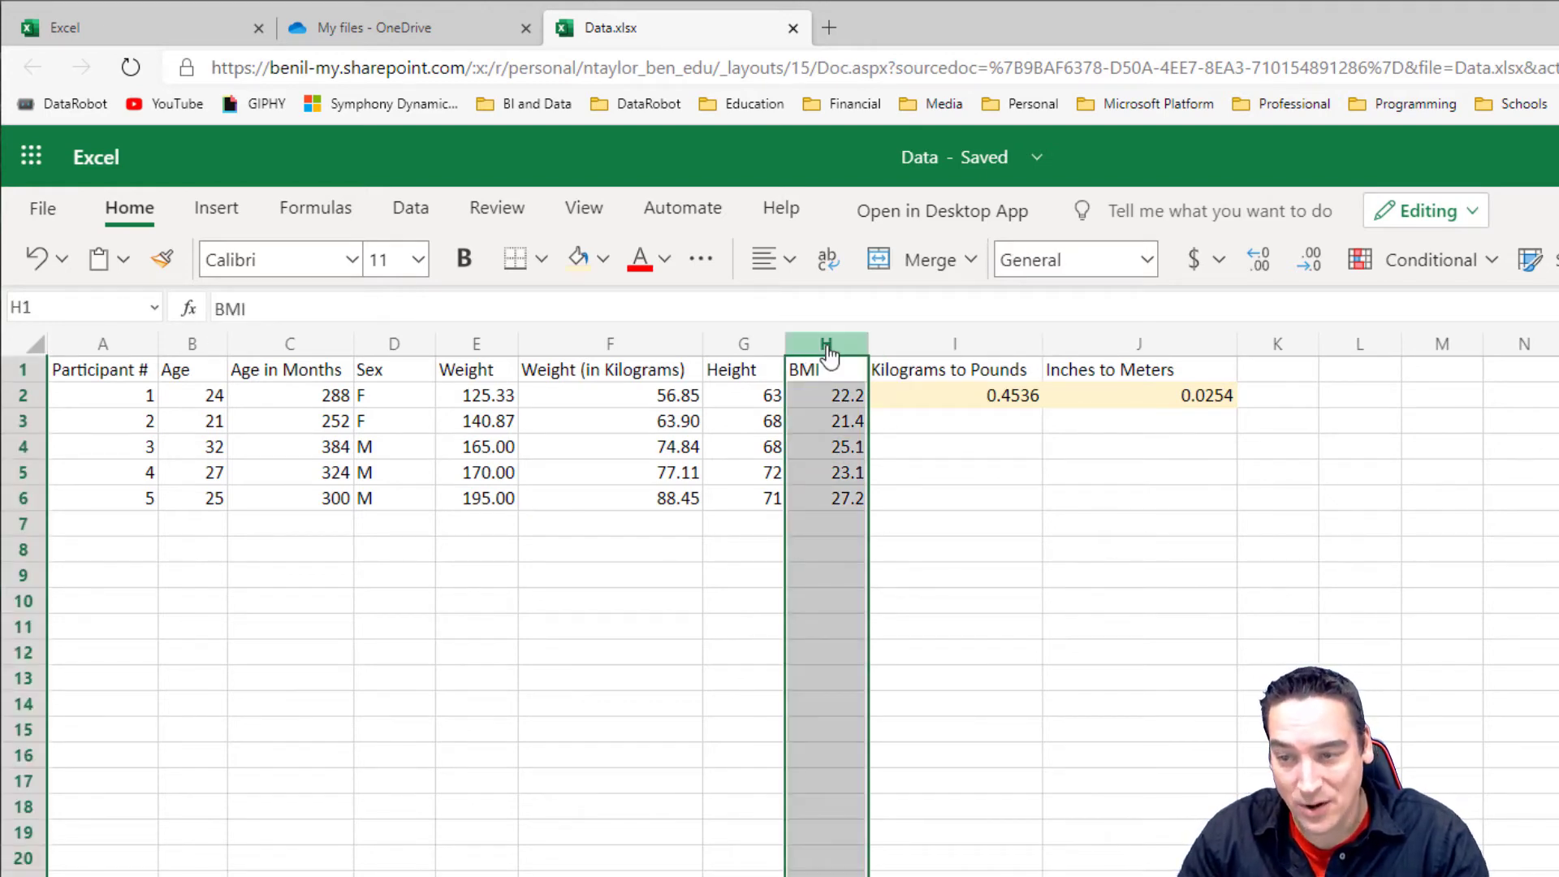
{"action": "right_click", "coordinate": [828, 355]}
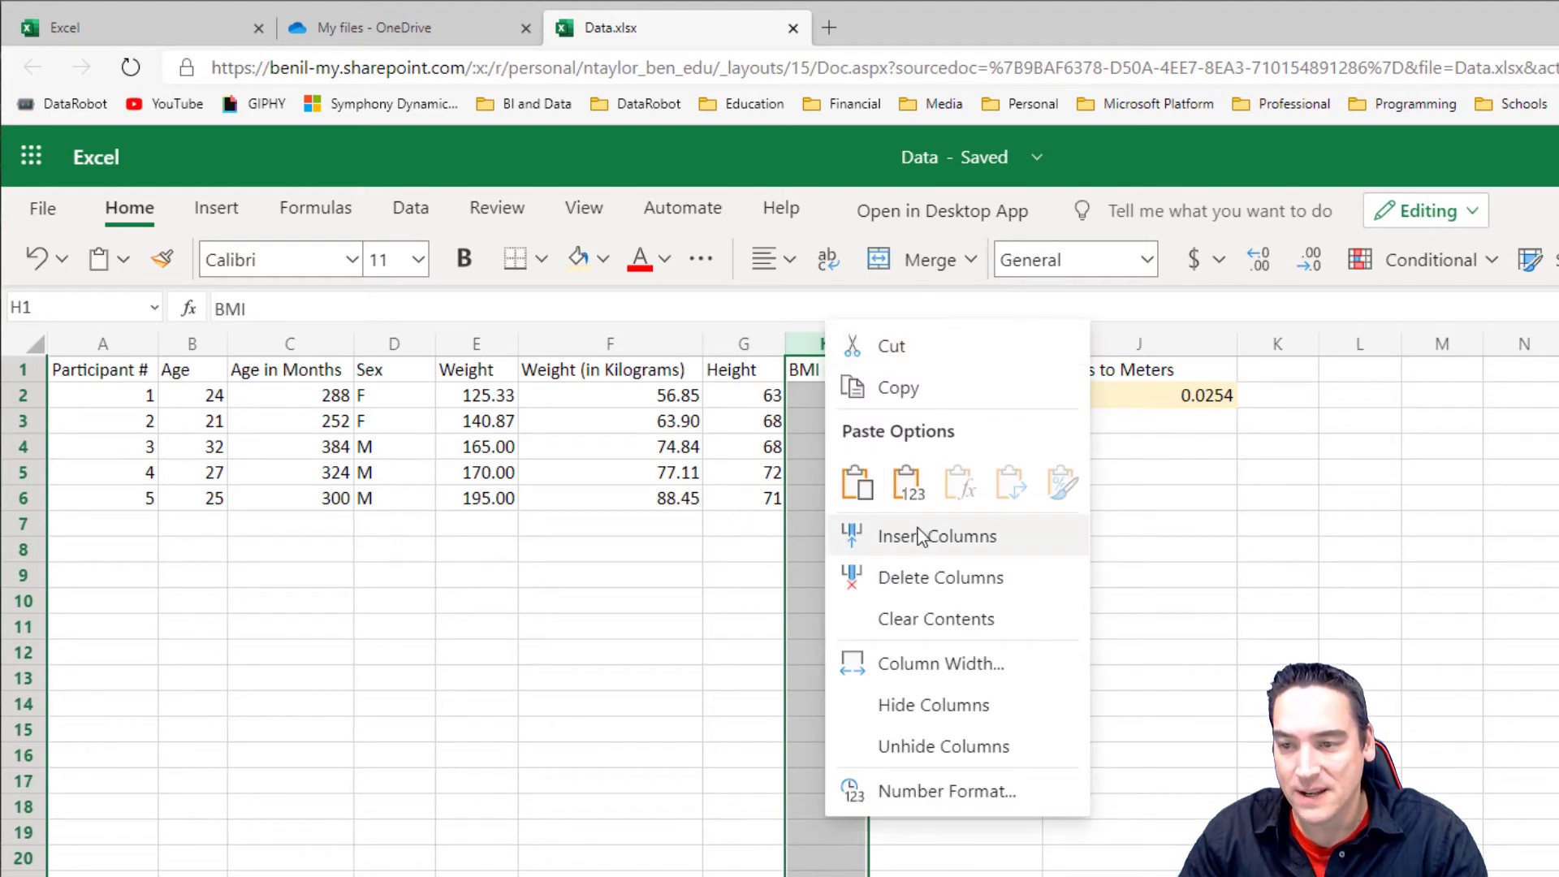
{"action": "left_click", "coordinate": [893, 536]}
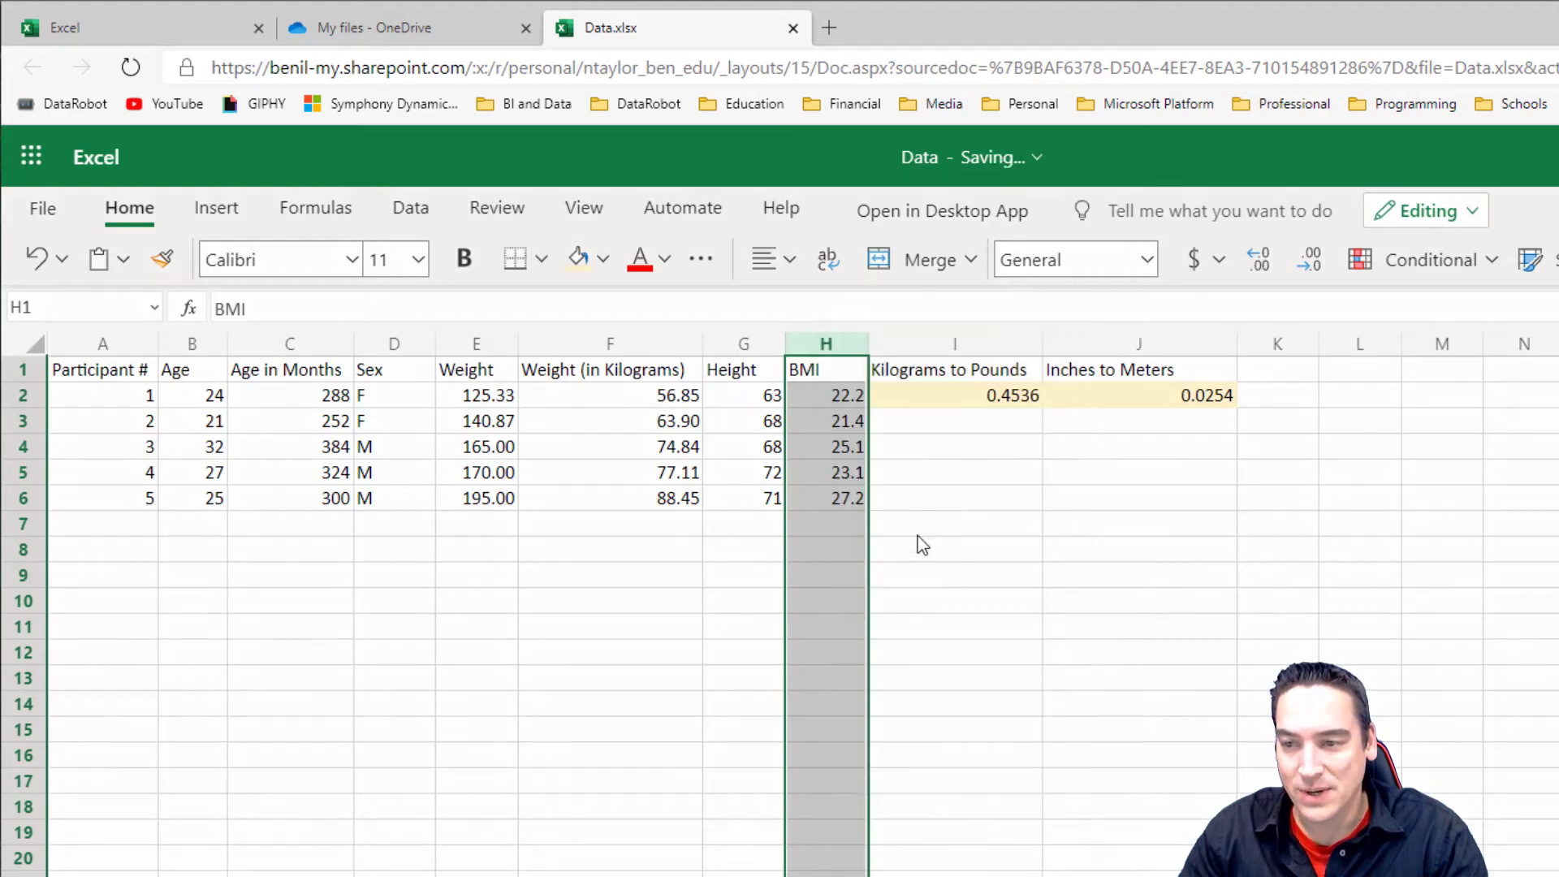
Type the header 'Height (in Meters squared' in cell H1
{"action": "left_click", "coordinate": [820, 388]}
{"action": "key", "text": "Up"}
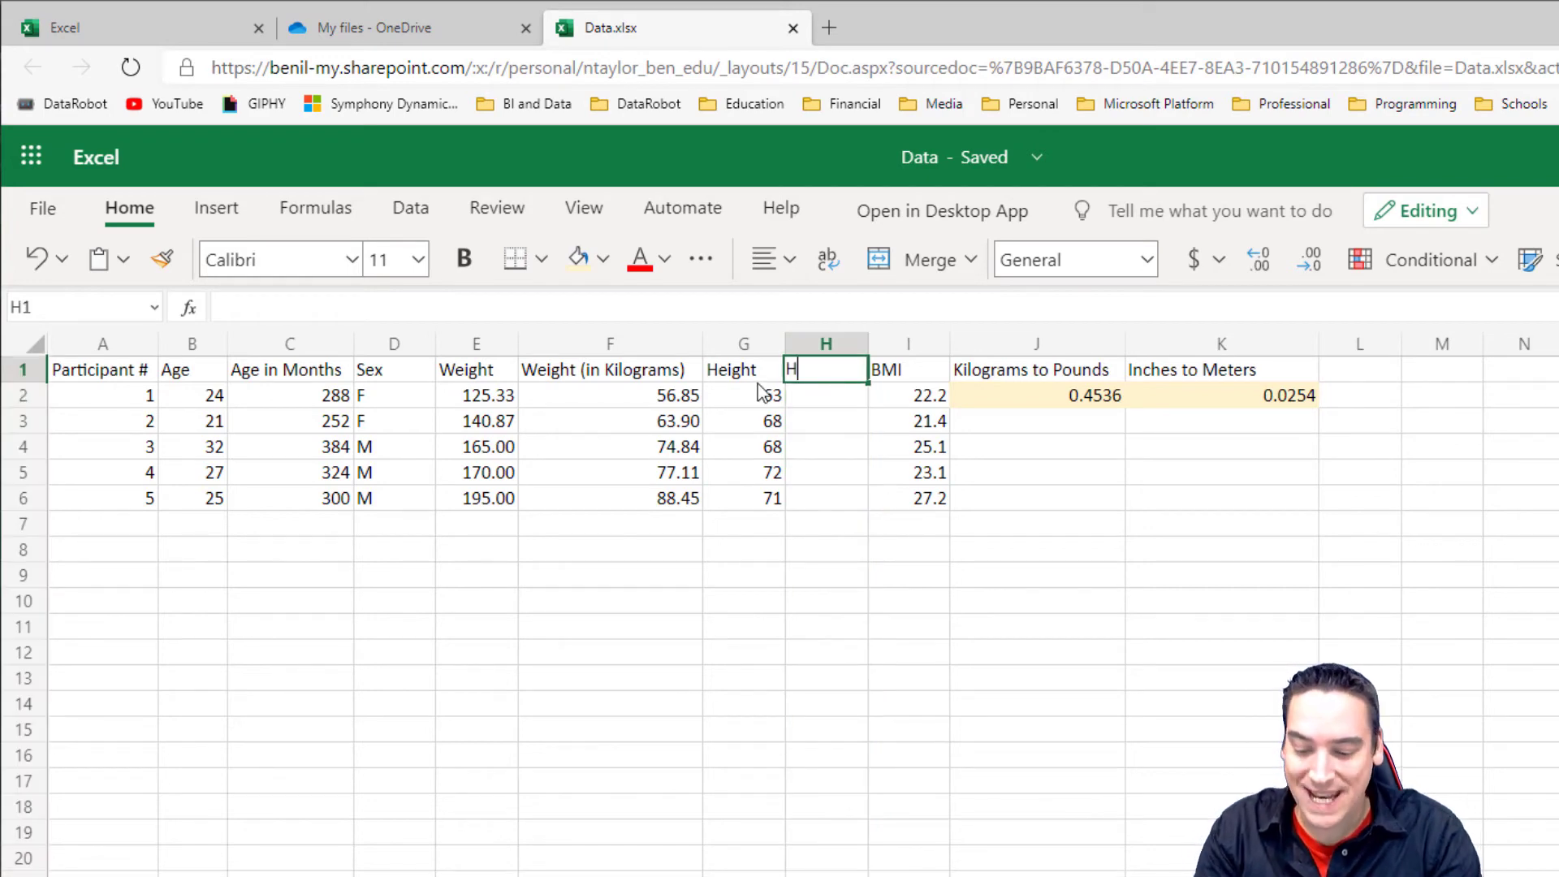
{"action": "type", "text": "Heith"}
{"action": "key", "text": "BackSpace"}
{"action": "key", "text": "BackSpace"}
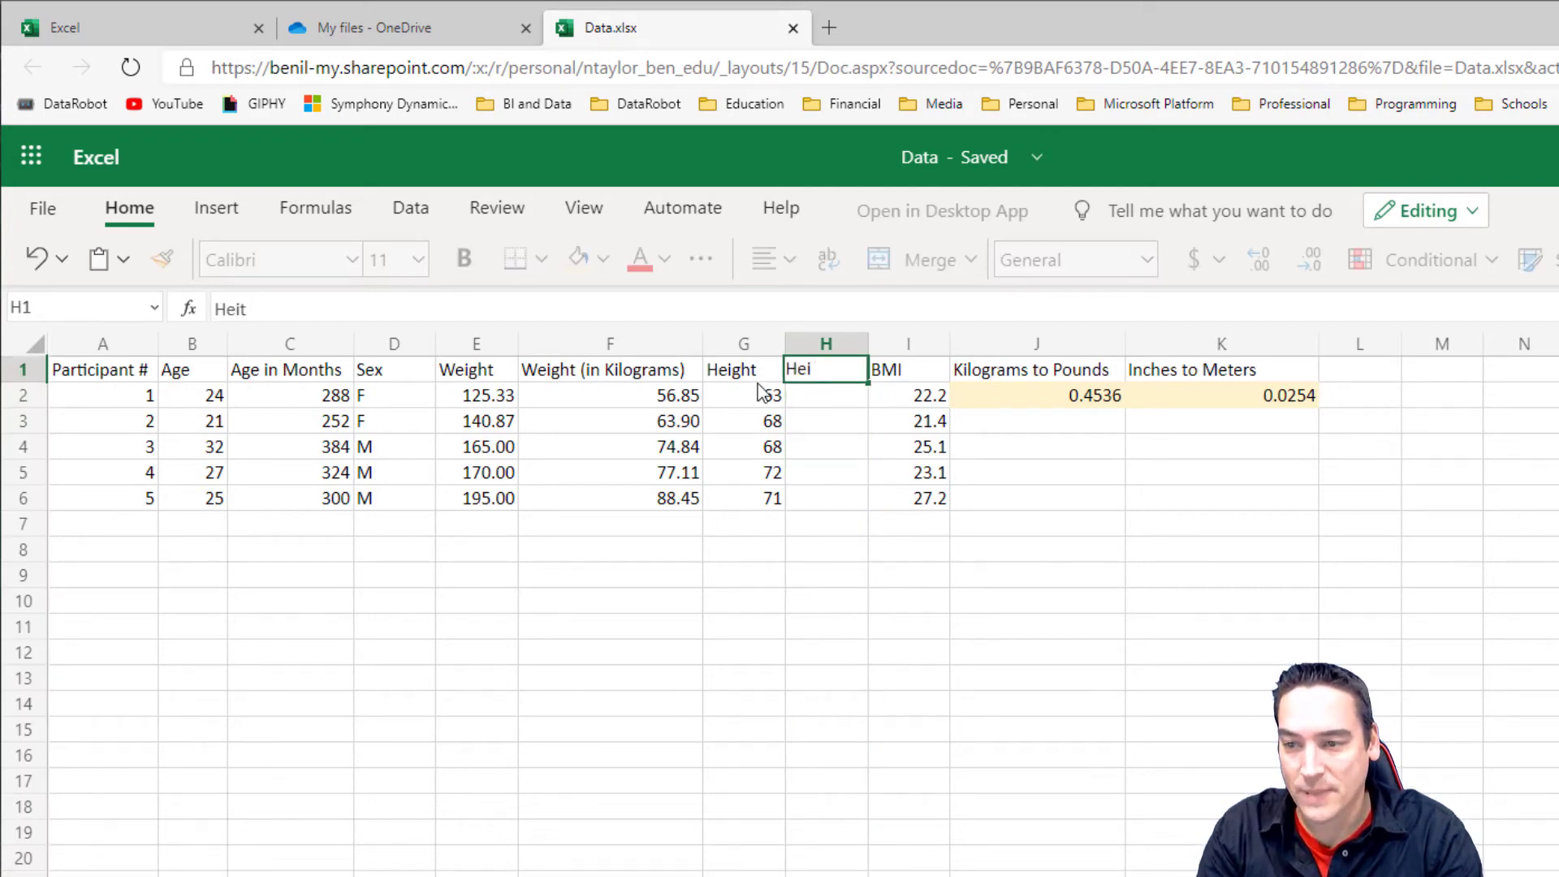
{"action": "type", "text": "ght (in Meters)"}
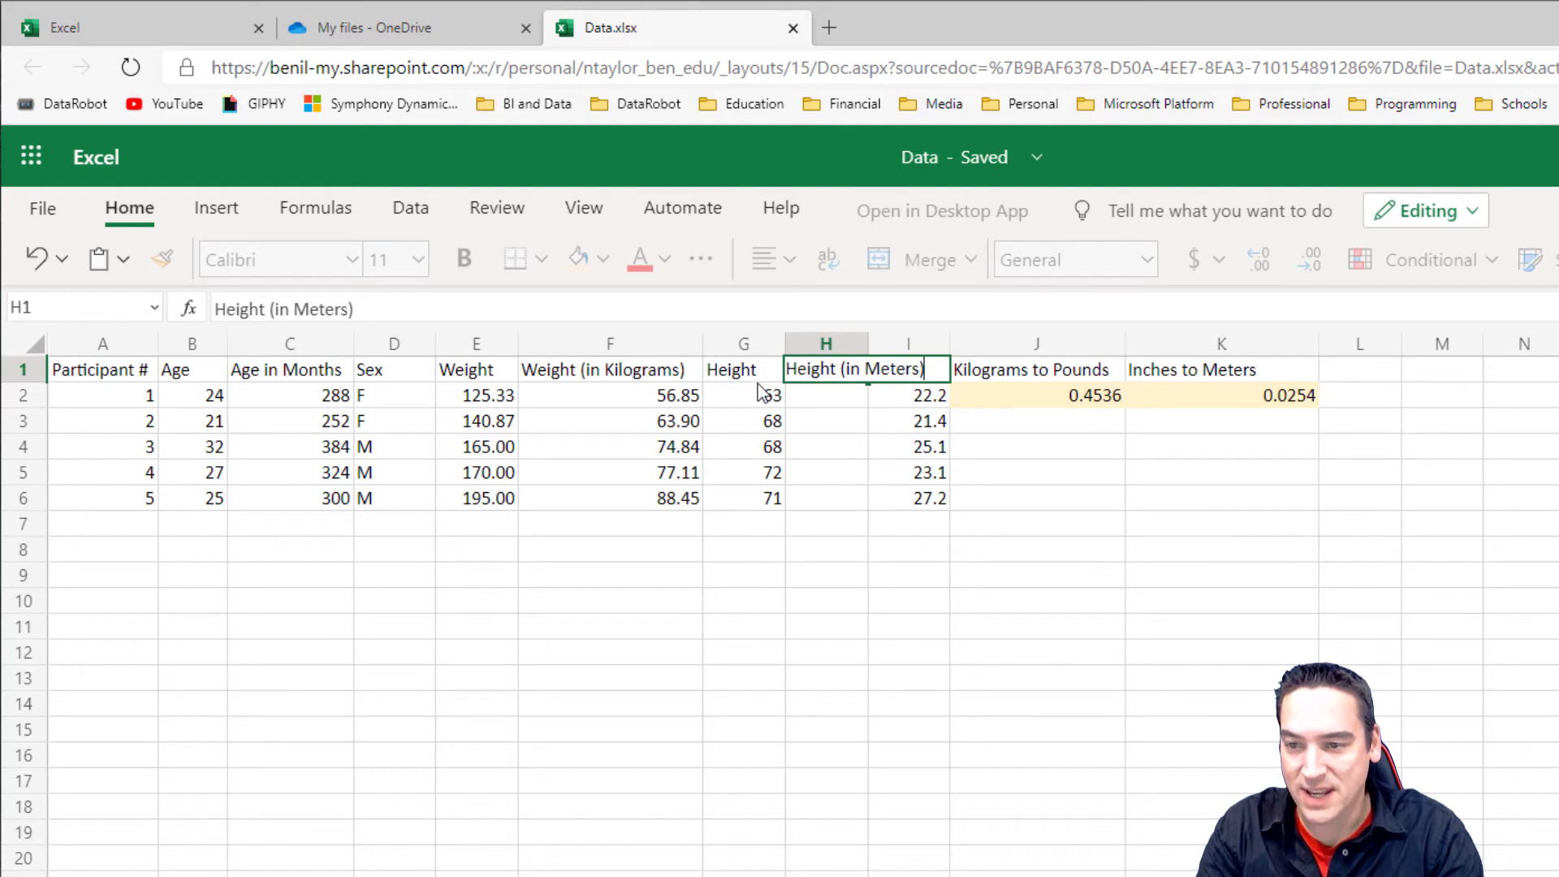
{"action": "key", "text": "BackSpace"}
{"action": "type", "text": "s"}
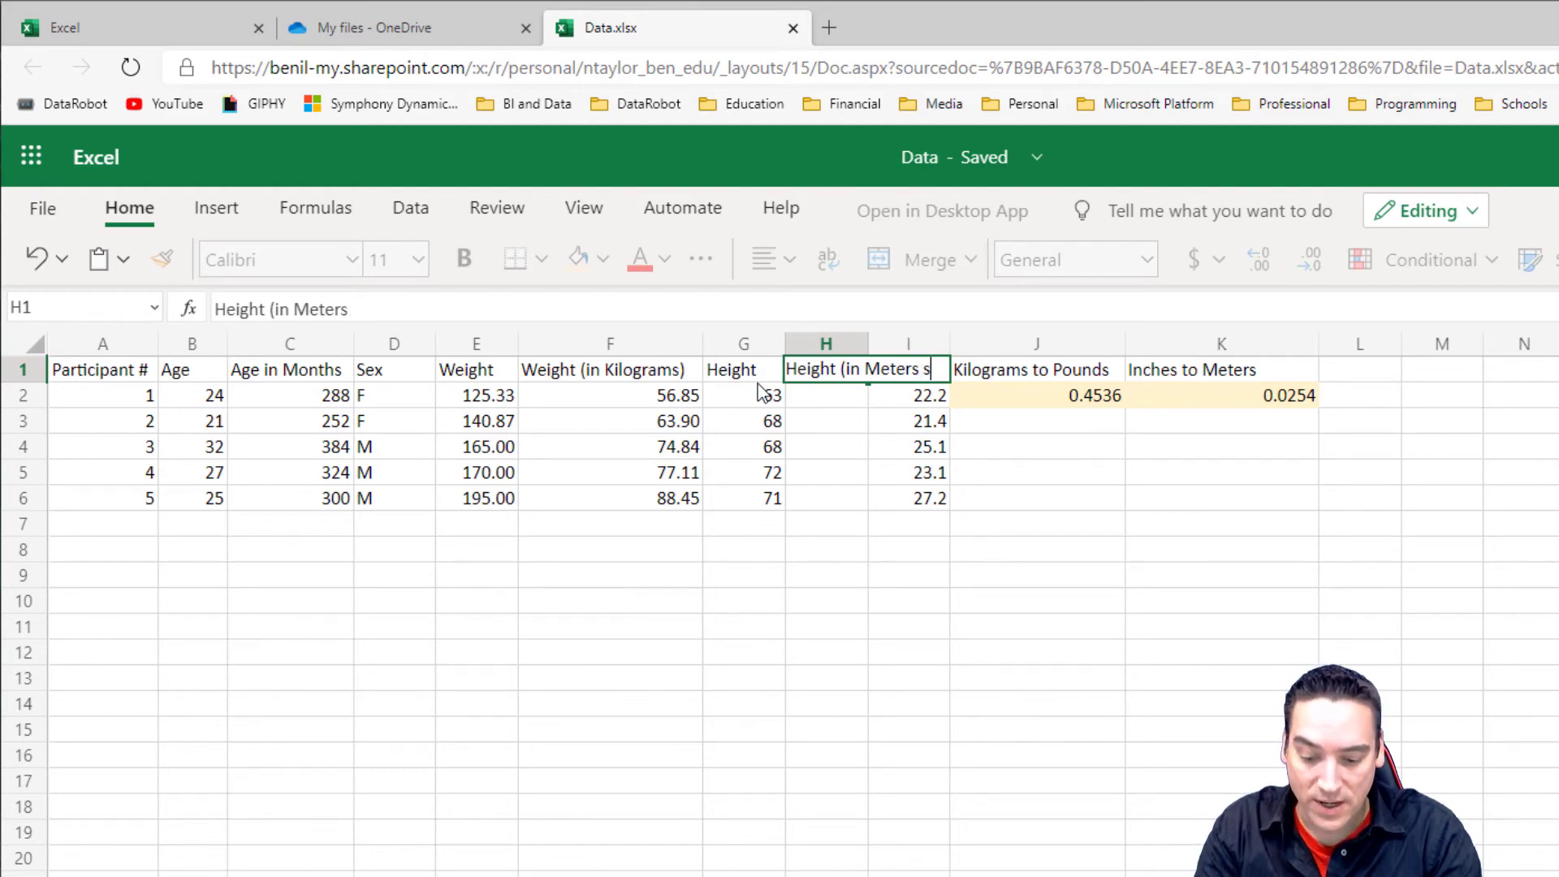
{"action": "type", "text": "quared"}
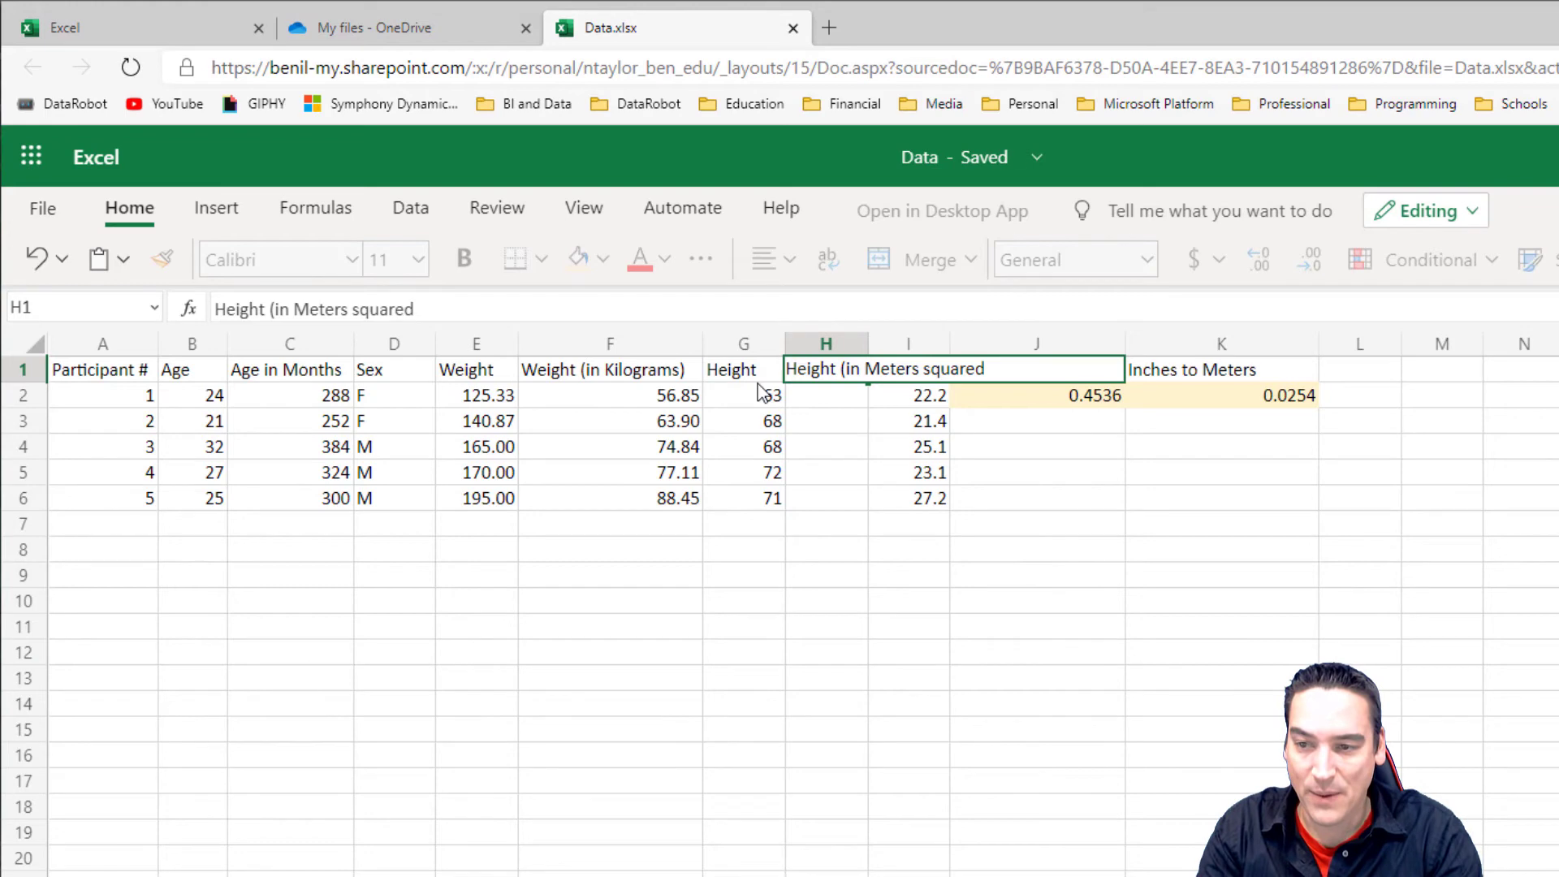
{"action": "key", "text": "Return"}
Autofit column H and add the missing closing parenthesis to the H1 header
{"action": "double_click", "coordinate": [868, 345]}
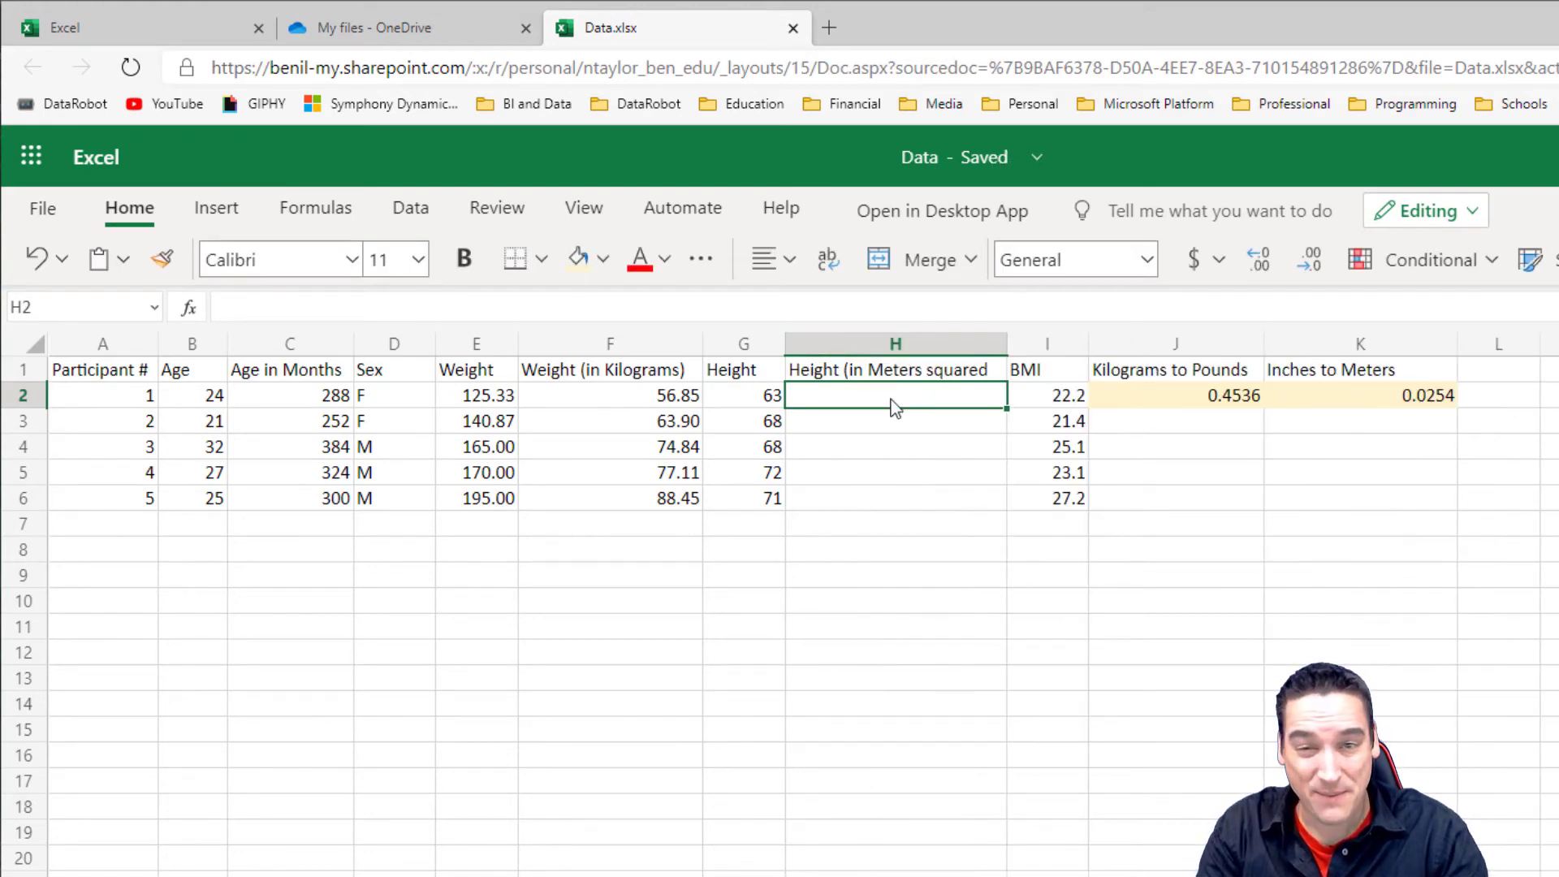
{"action": "left_click", "coordinate": [922, 375]}
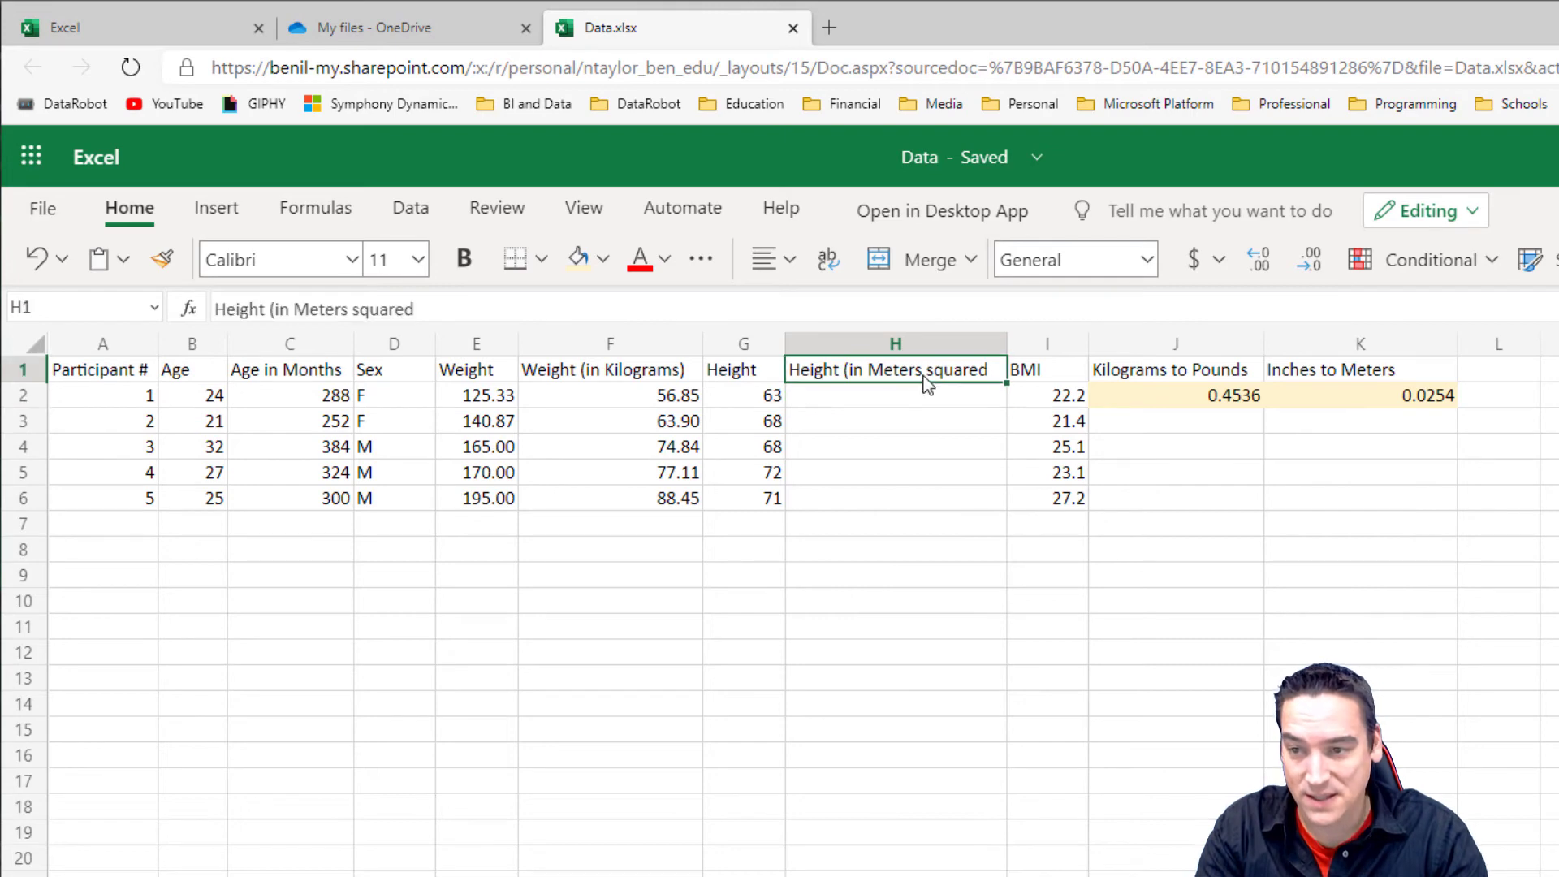
{"action": "left_click", "coordinate": [606, 306]}
{"action": "type", "text": ")"}
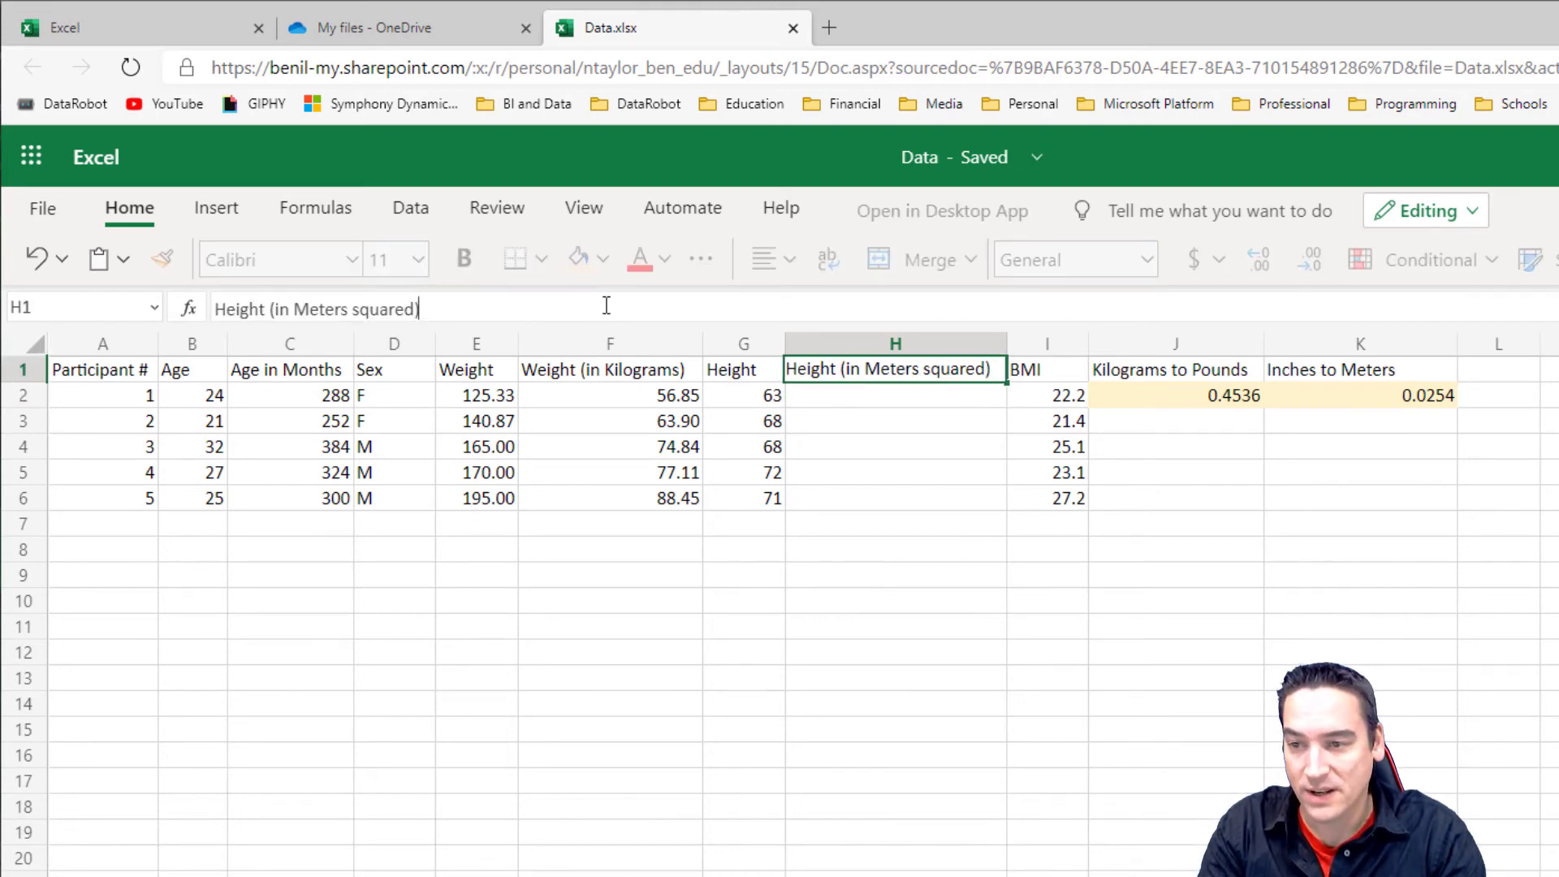
{"action": "key", "text": "Return"}
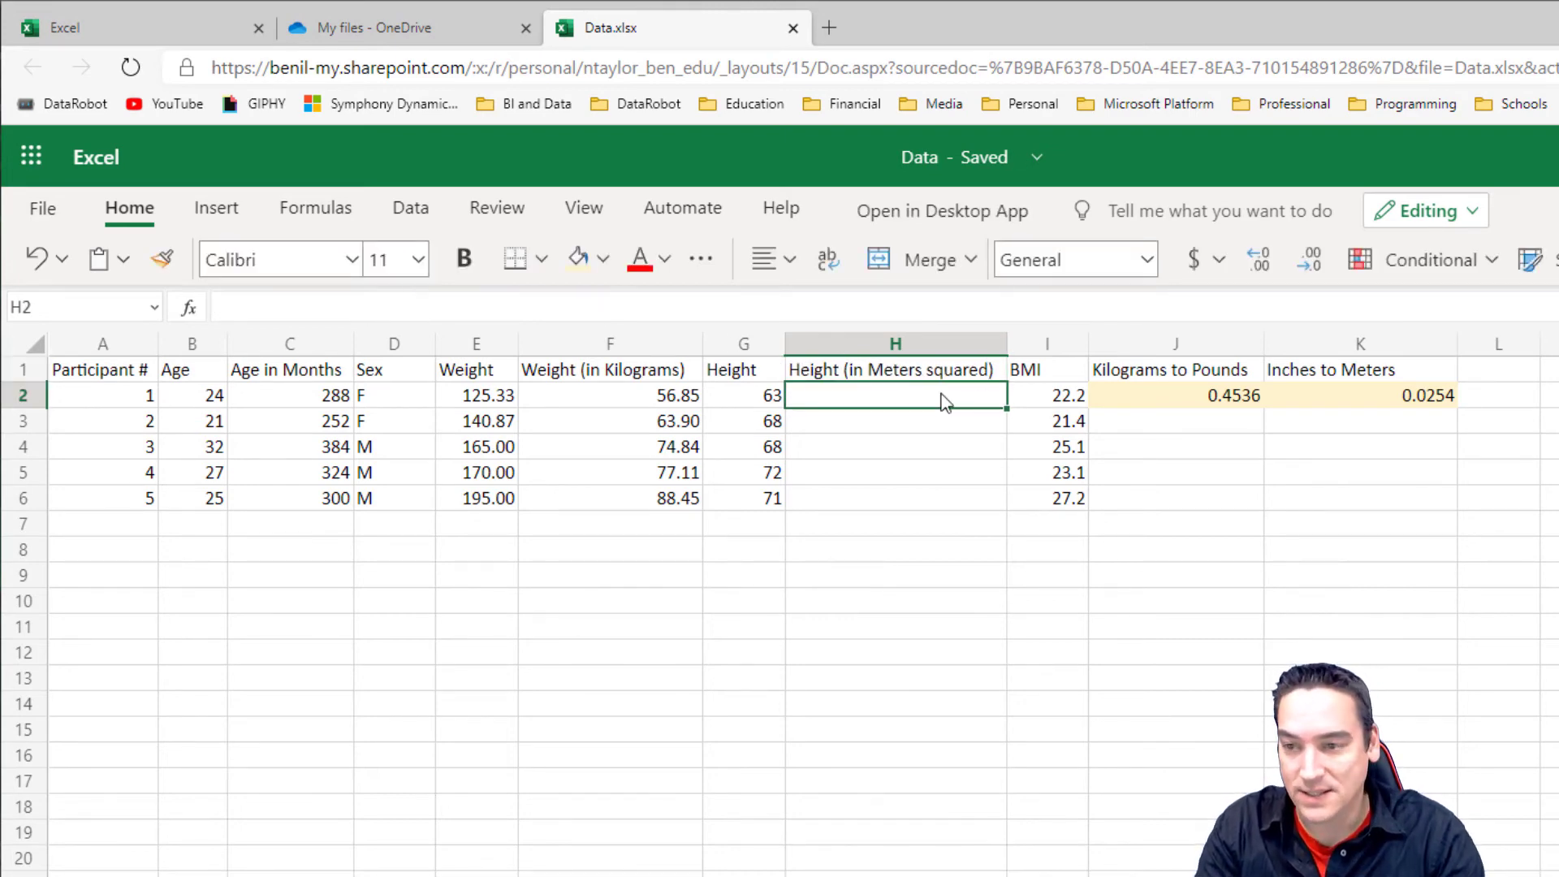
{"action": "type", "text": "="}
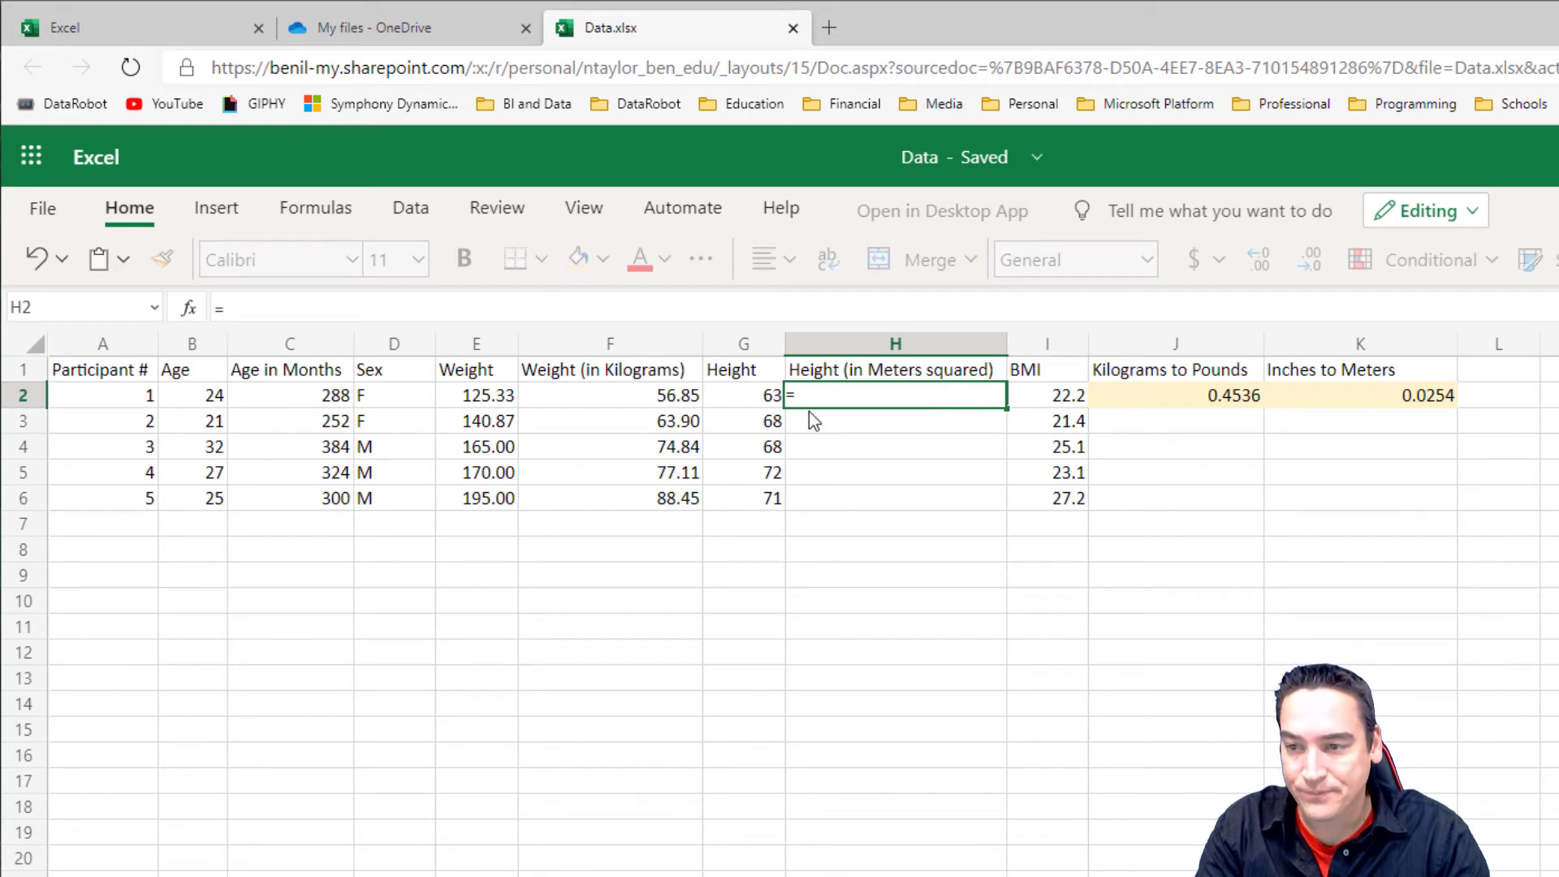
Enter =G2*$K$2 in H2 and fill it down to row 6 (1.6002 through 1.8034)
{"action": "left_click", "coordinate": [753, 400]}
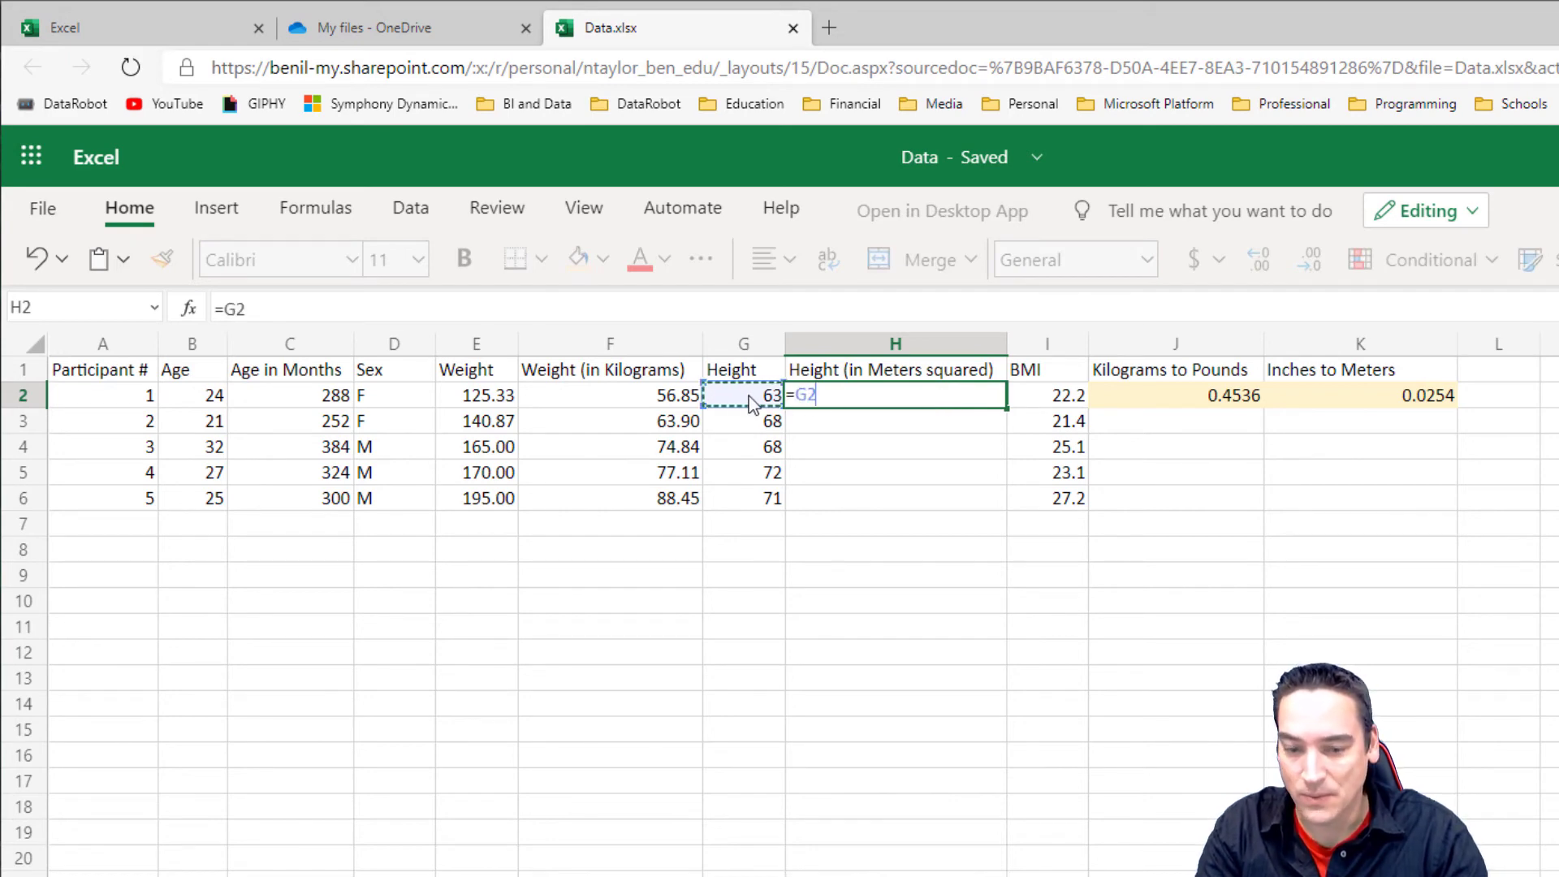
{"action": "type", "text": "*"}
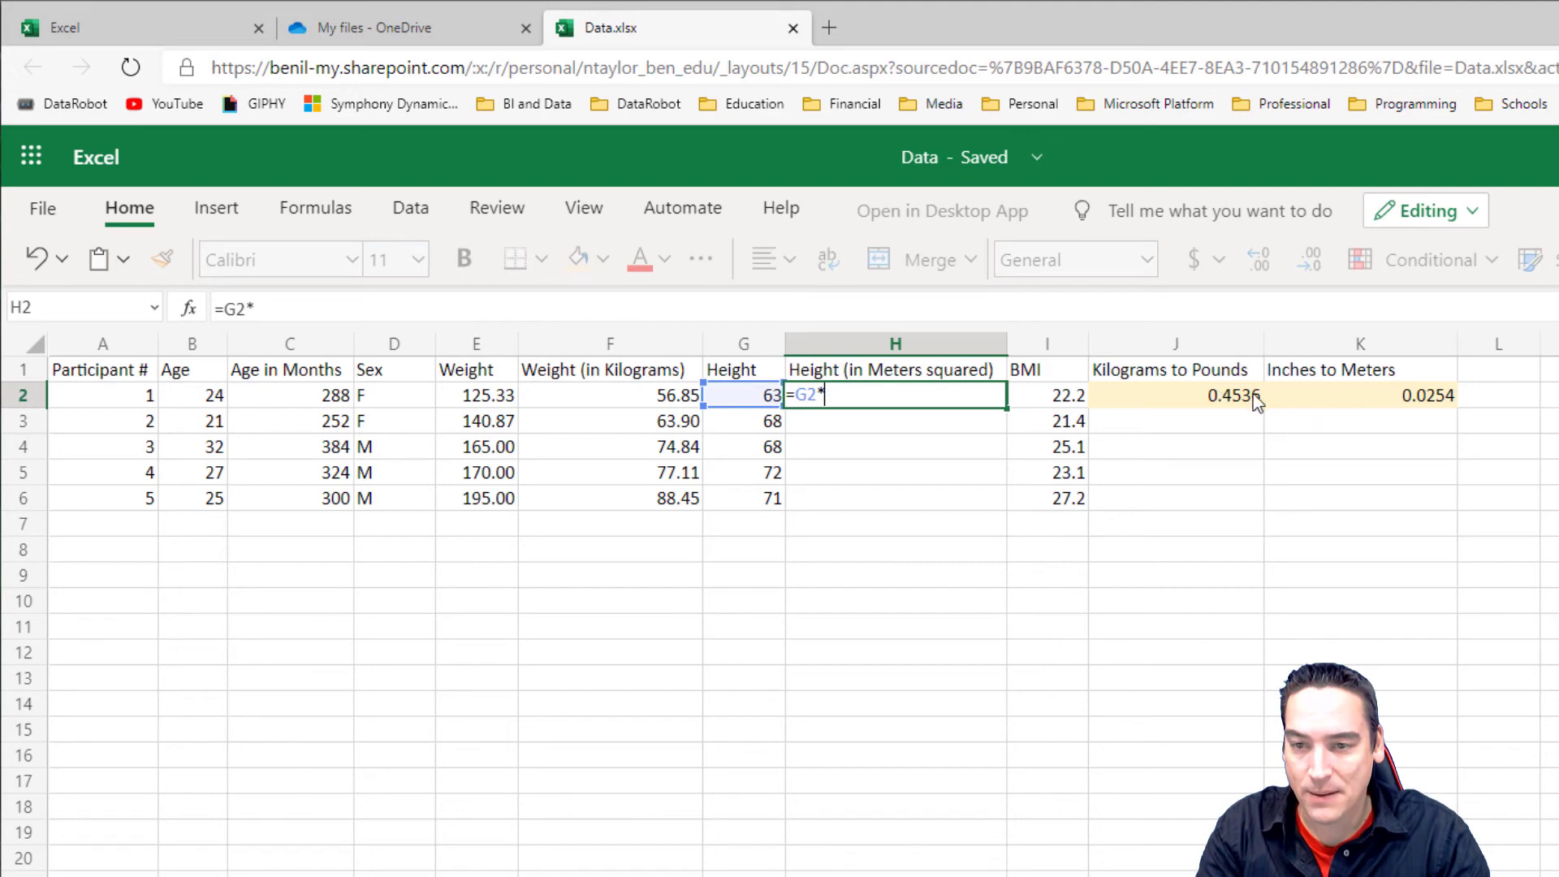
{"action": "left_click", "coordinate": [1350, 406]}
{"action": "left_click", "coordinate": [264, 310]}
{"action": "type", "text": "$"}
{"action": "key", "text": "Right"}
{"action": "type", "text": "$"}
{"action": "key", "text": "Return"}
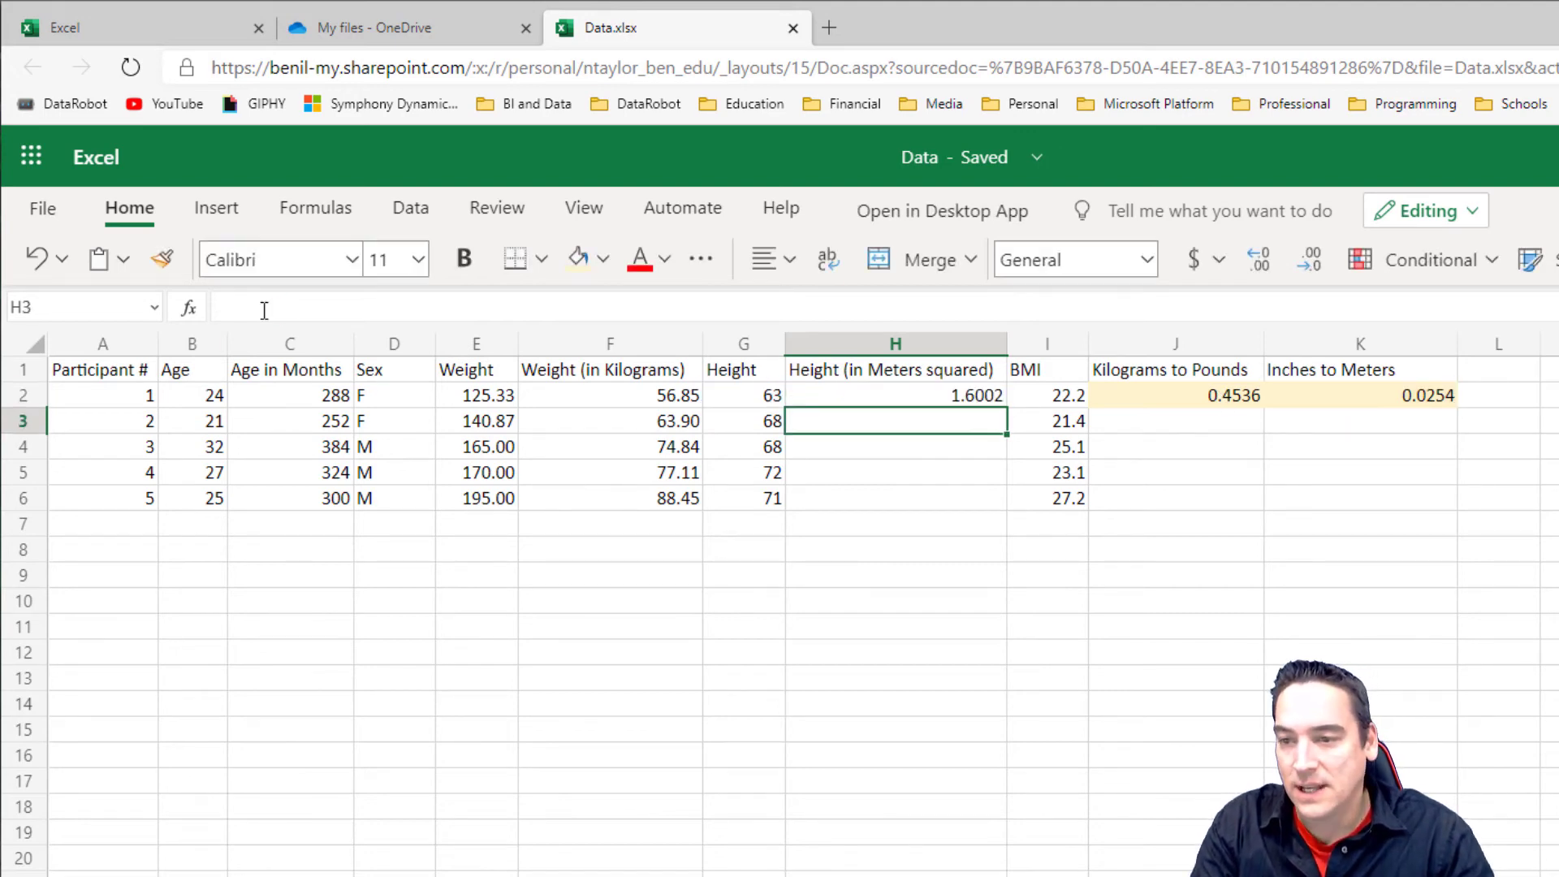
{"action": "left_click", "coordinate": [909, 397]}
{"action": "double_click", "coordinate": [1008, 408]}
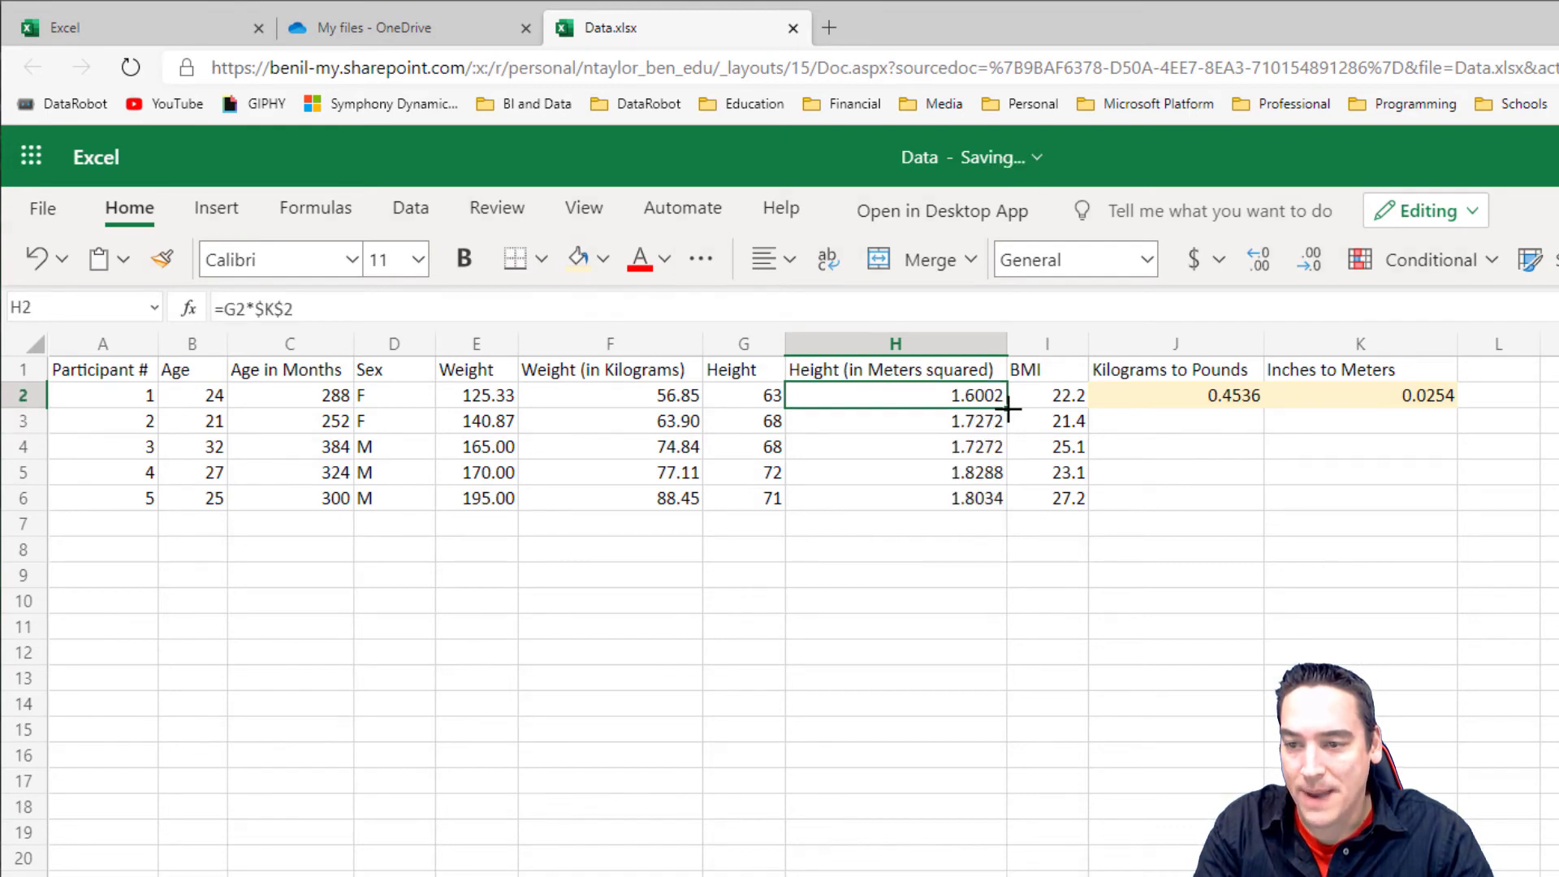
Delete the old G2*$K$2 height term from the BMI formula in I2
{"action": "left_click", "coordinate": [1051, 406]}
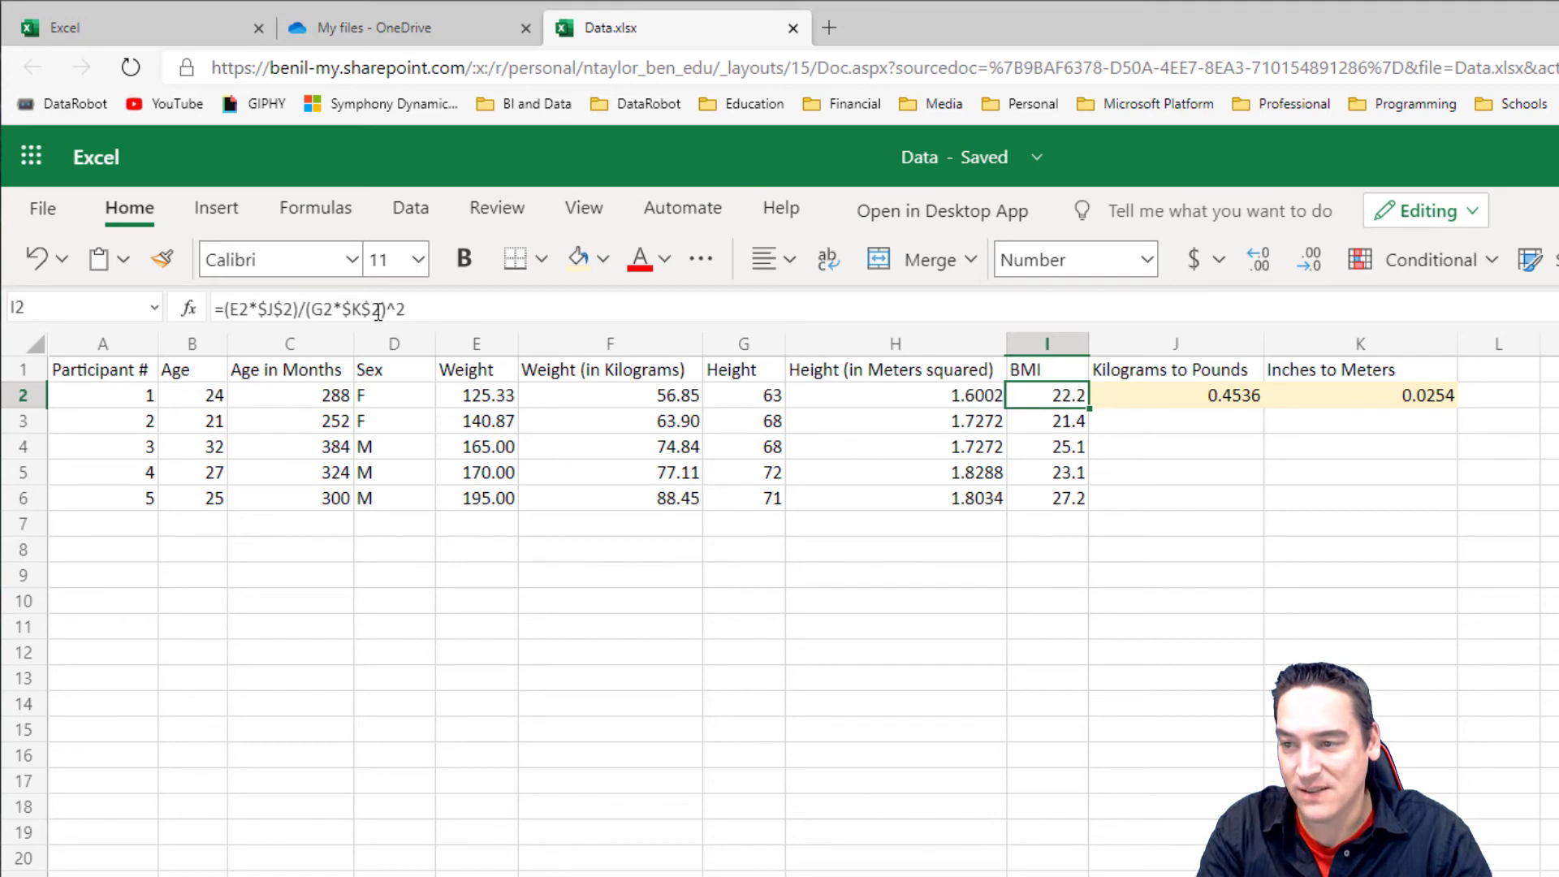
{"action": "left_click_drag", "start_coordinate": [378, 312], "coordinate": [316, 312]}
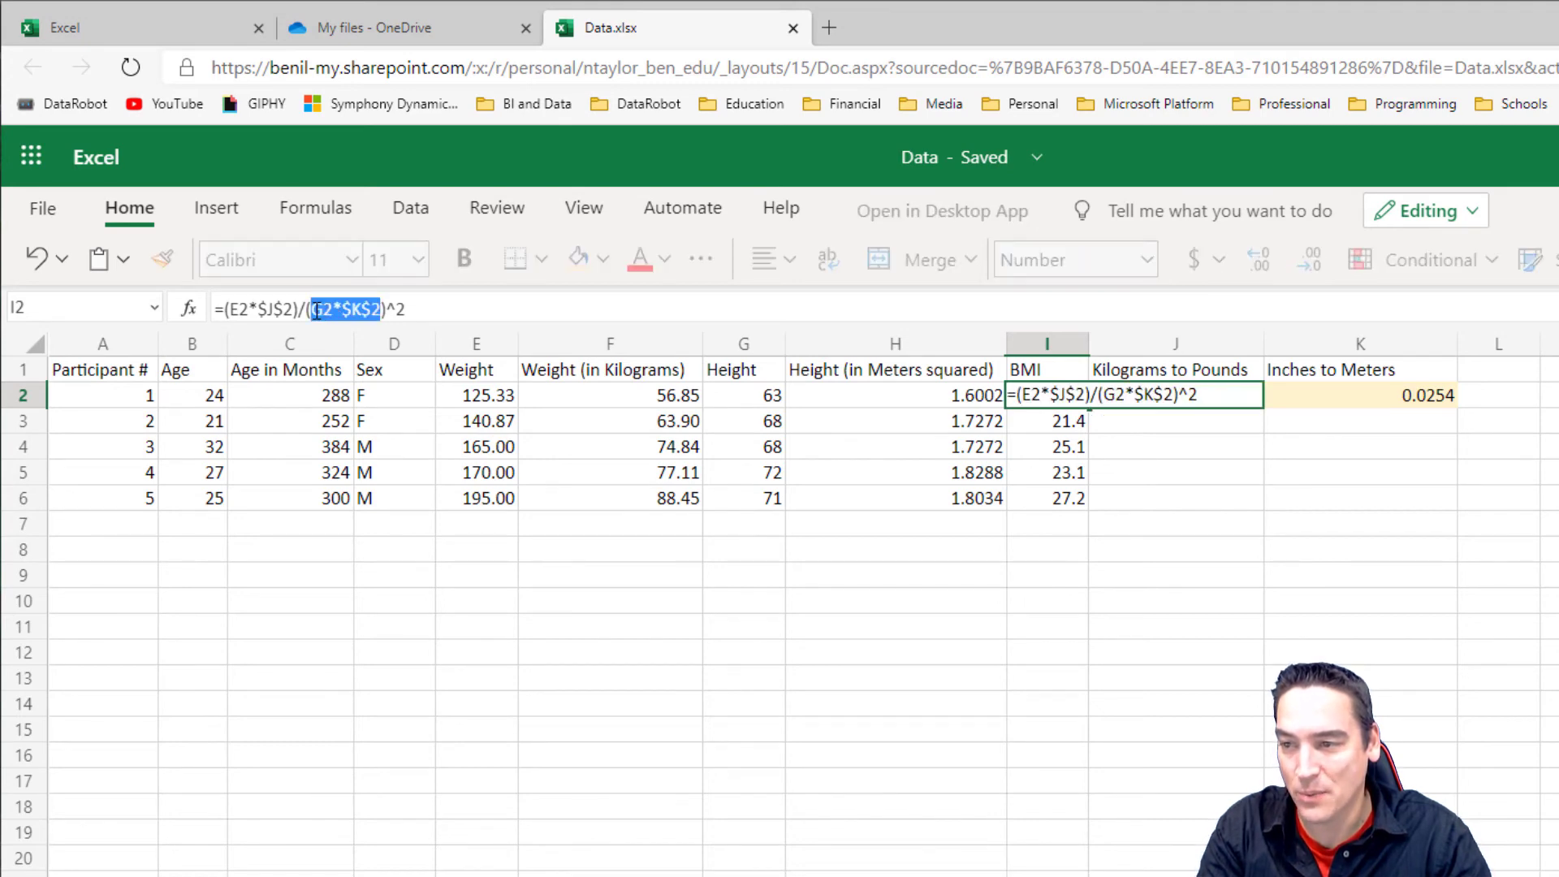
{"action": "key", "text": "BackSpace"}
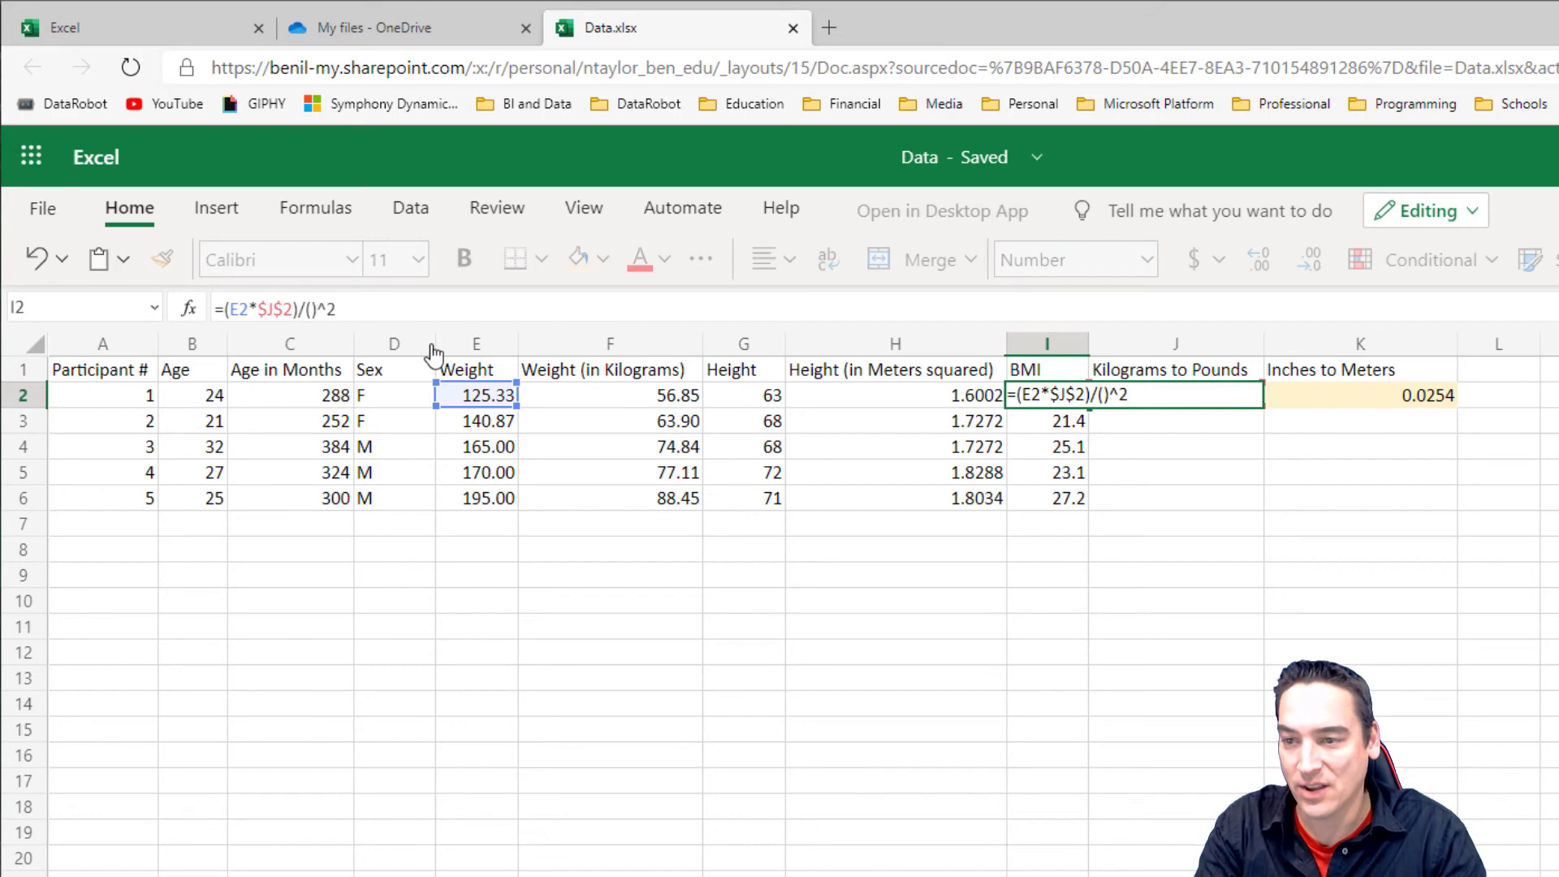